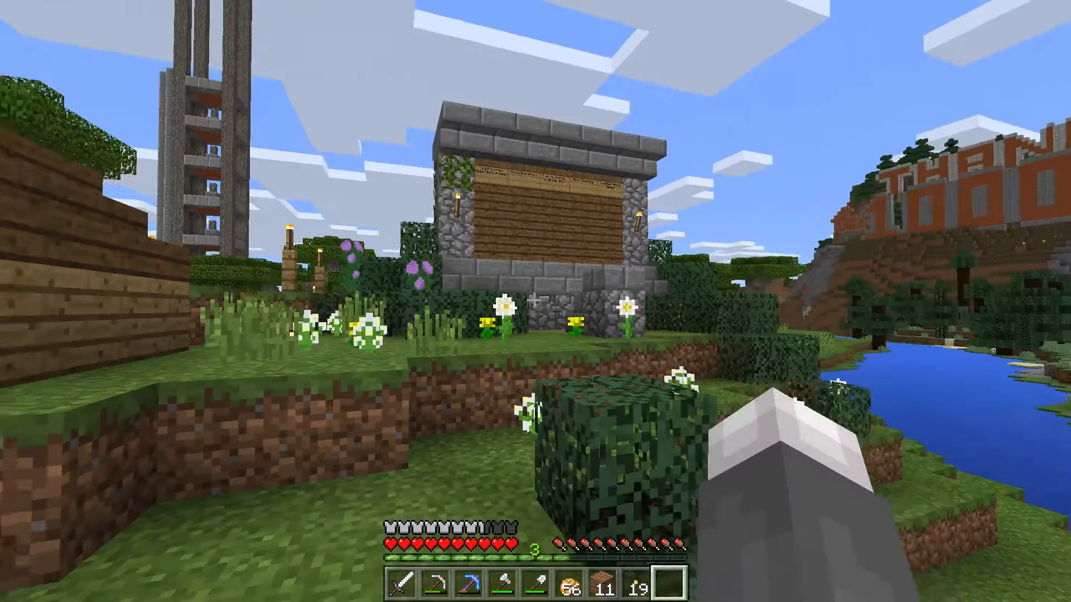
- Walk up to the notice board and take one sign from the chest hidden in the hedge beside it
key(w)
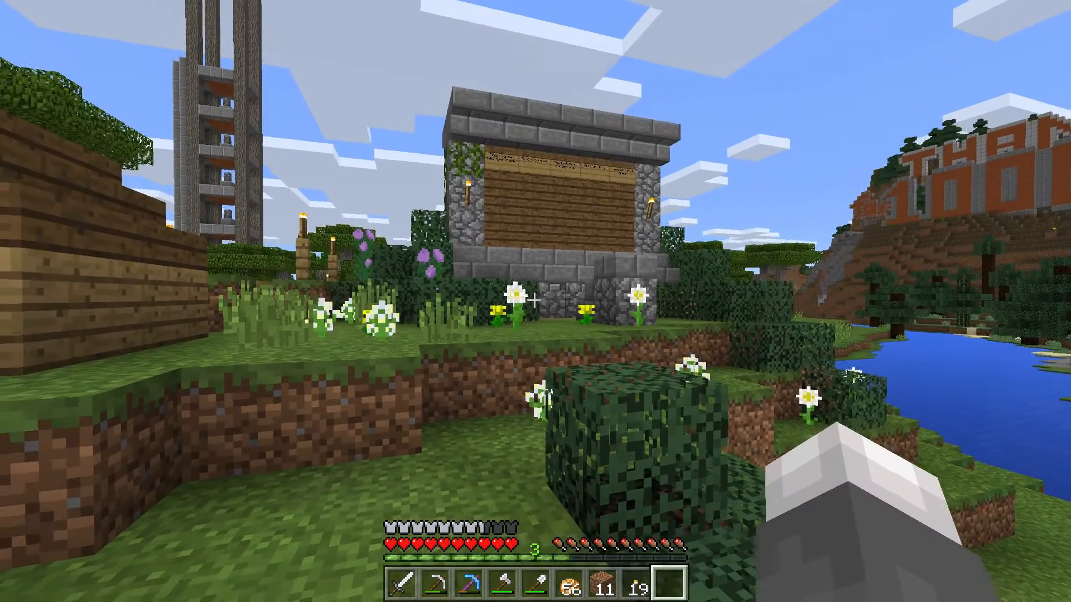
key(w)
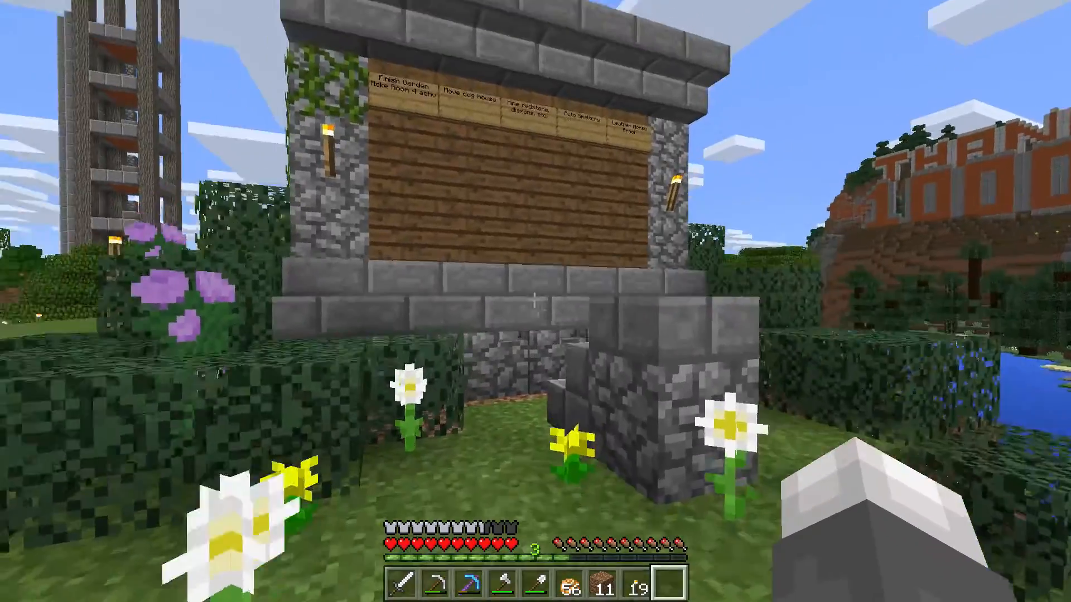
key(s)
key(w)
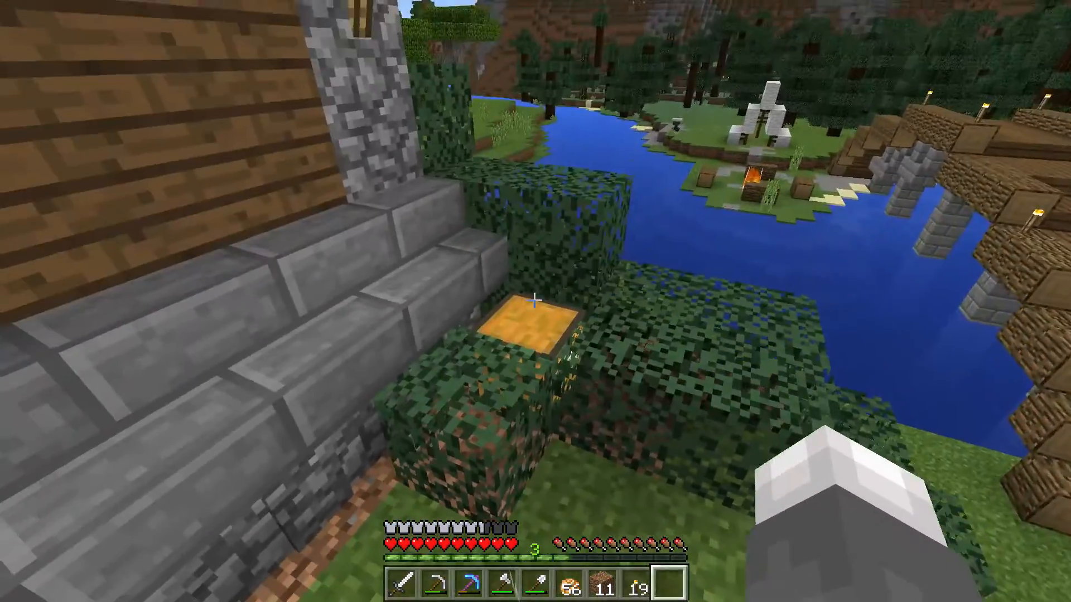
right_click(535, 301)
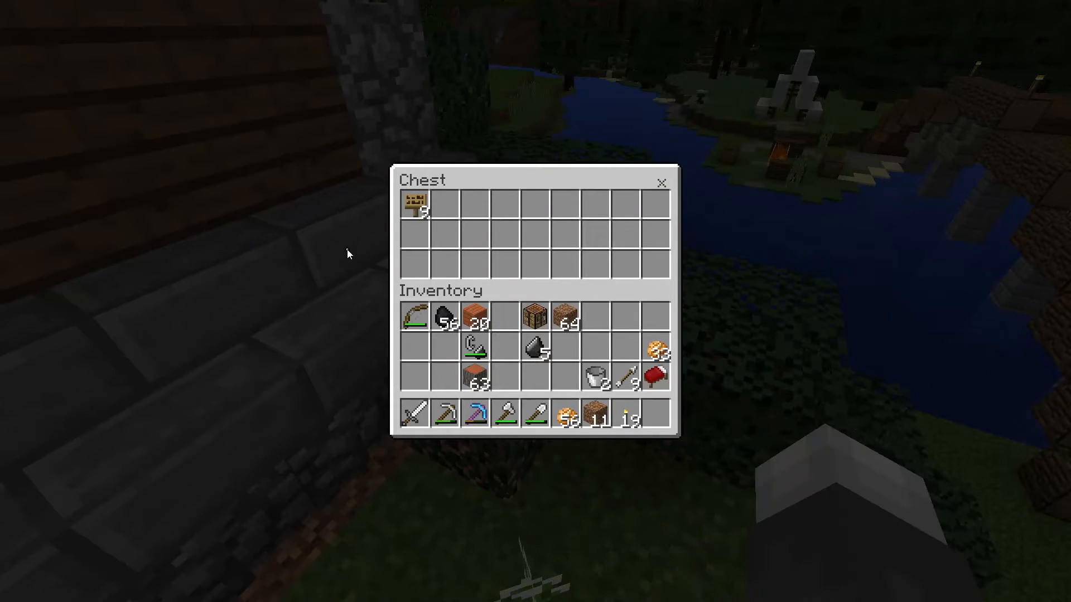
click(403, 199)
right_click(656, 414)
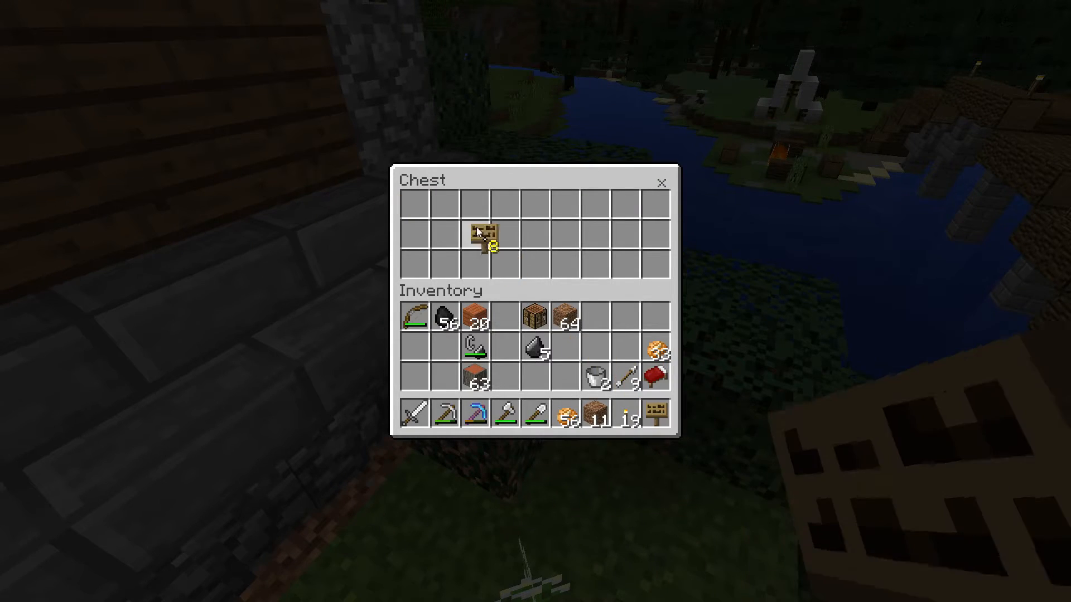
click(424, 207)
key(Escape)
- Place the sign on the notice board's wooden wall and write "Do stuff" on it
right_click(536, 301)
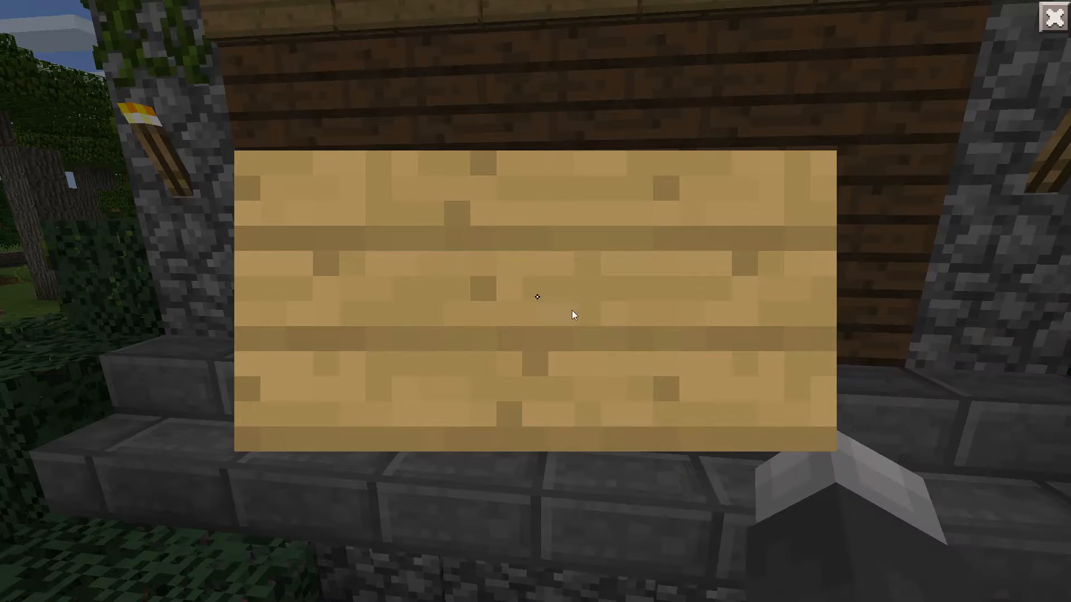
text(Do s)
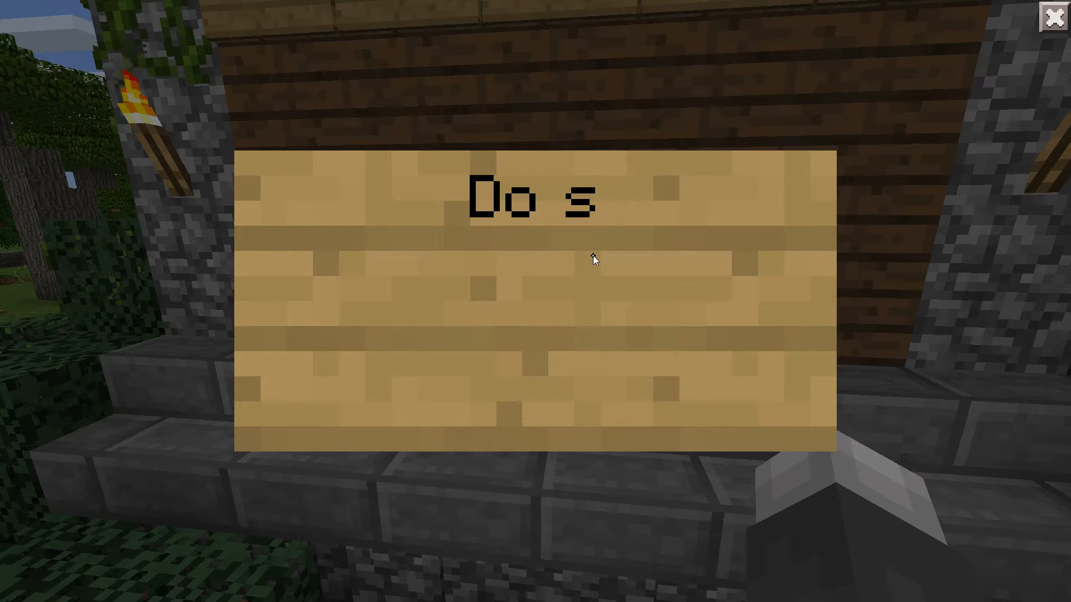
text(tuff)
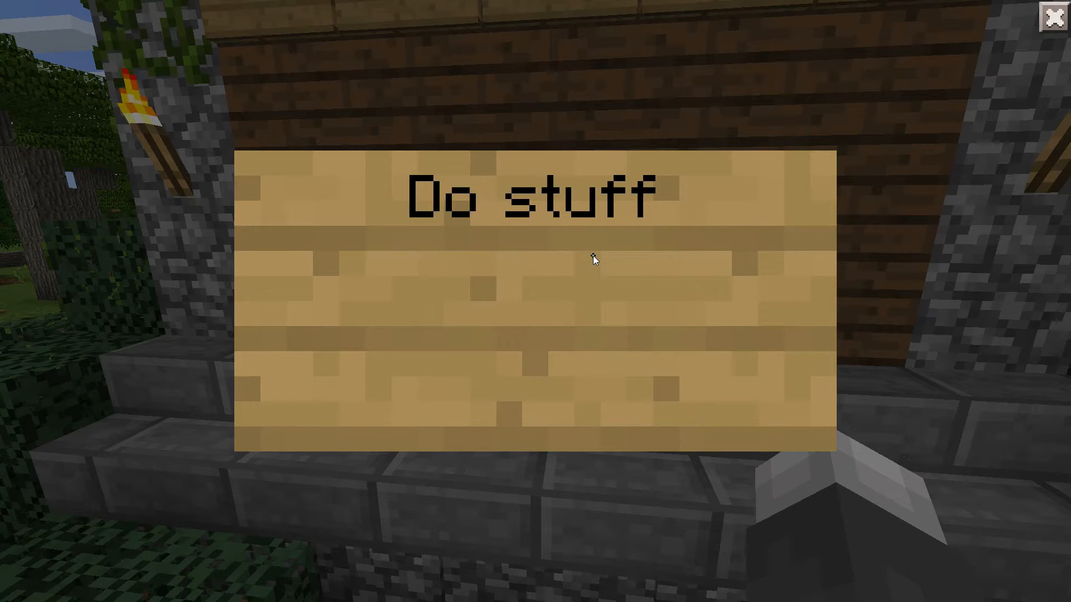
key(Escape)
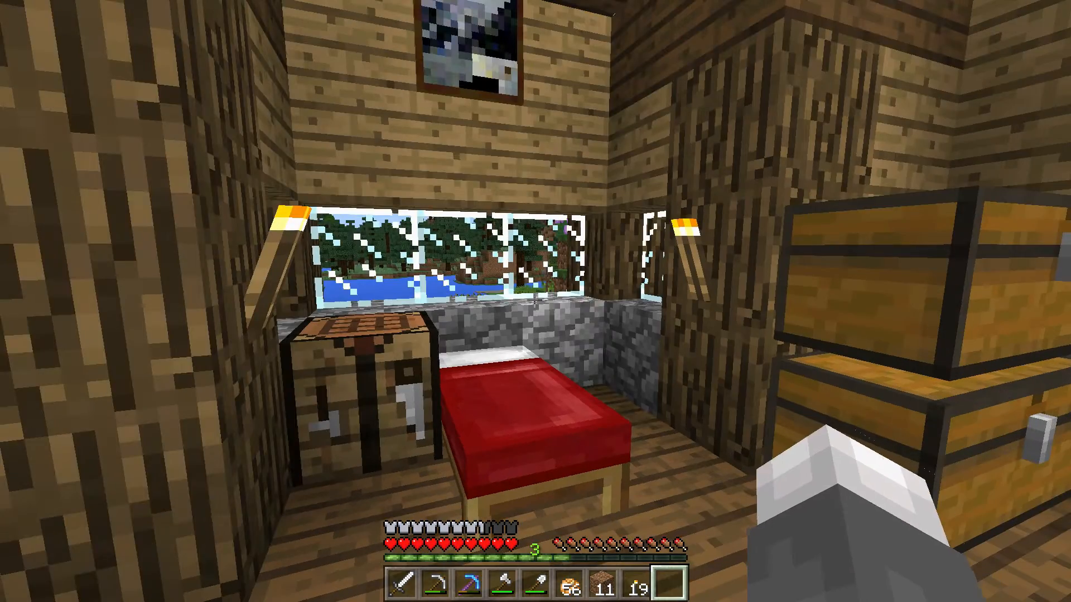
- Open the Minecraft game options and arrange the game window side by side with Open Broadcaster Software
key(s)
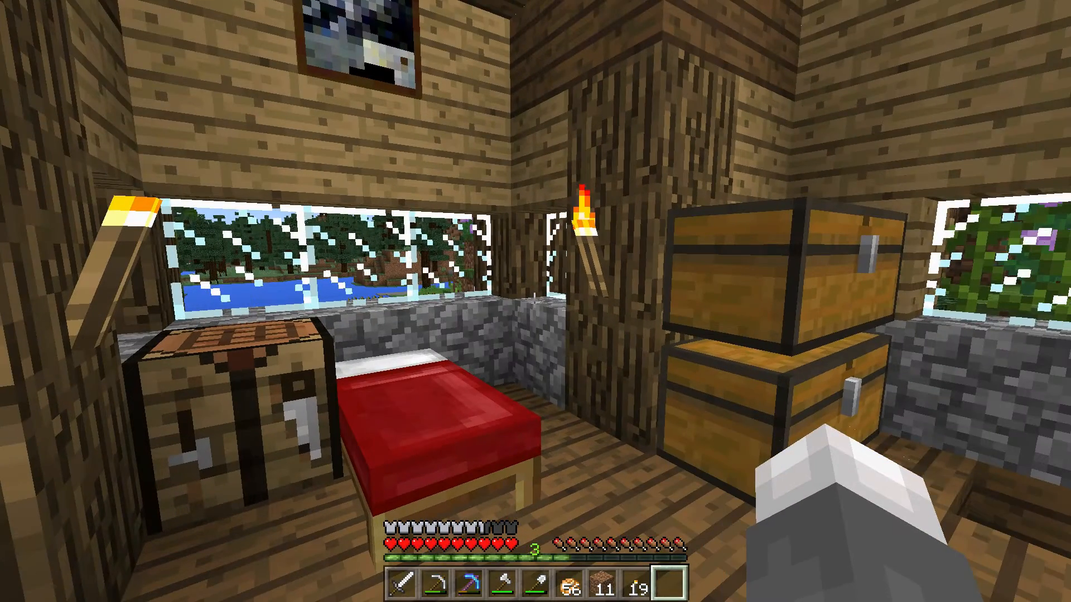
key(e)
key(Escape)
key(Escape)
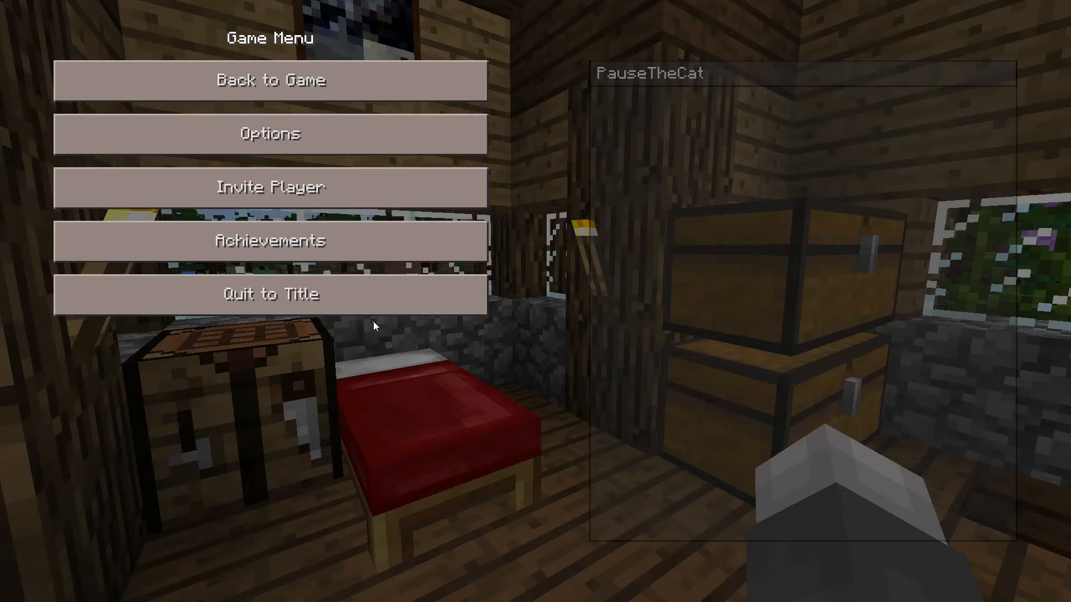
click(271, 146)
drag(186, 7, 1068, 180)
click(335, 293)
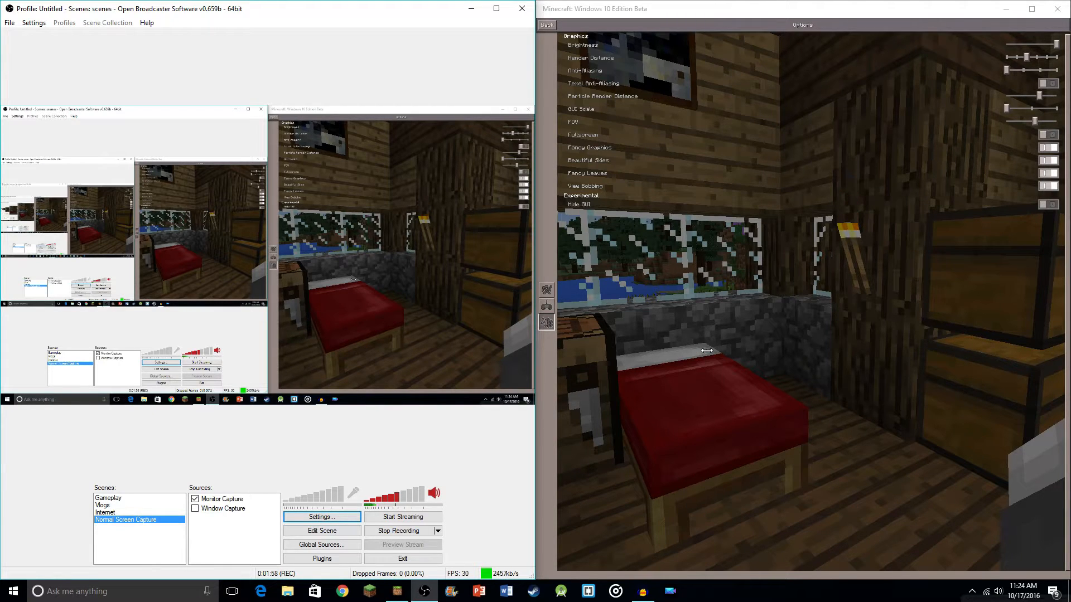
- Inspect the recording file path choices in the Broadcast Settings, browsing the Minecraft W10 7 folder with the MP4 file type, and cancel
click(297, 519)
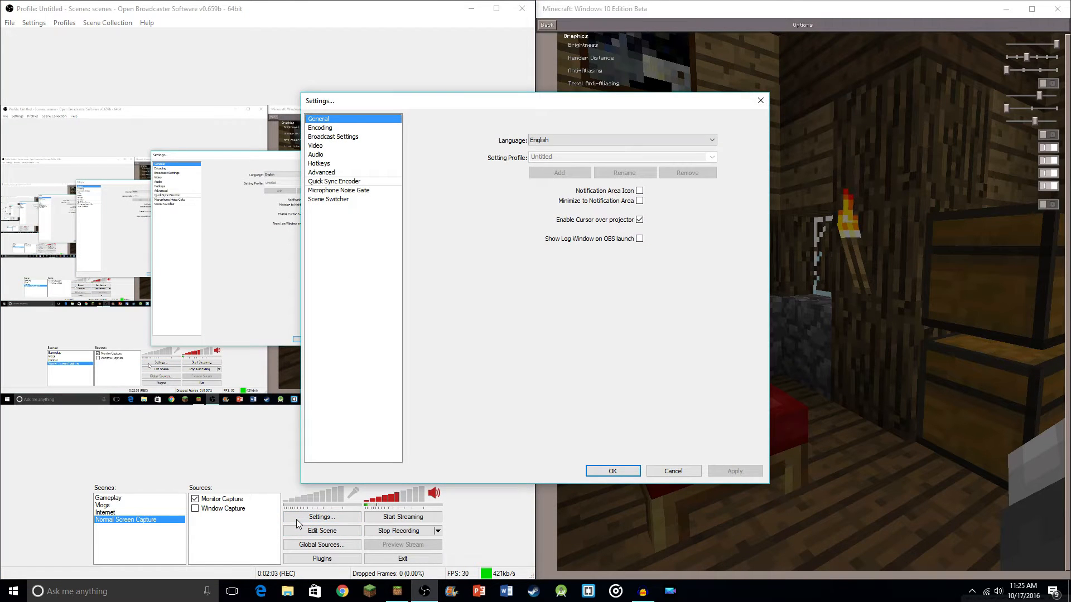
click(333, 137)
click(733, 248)
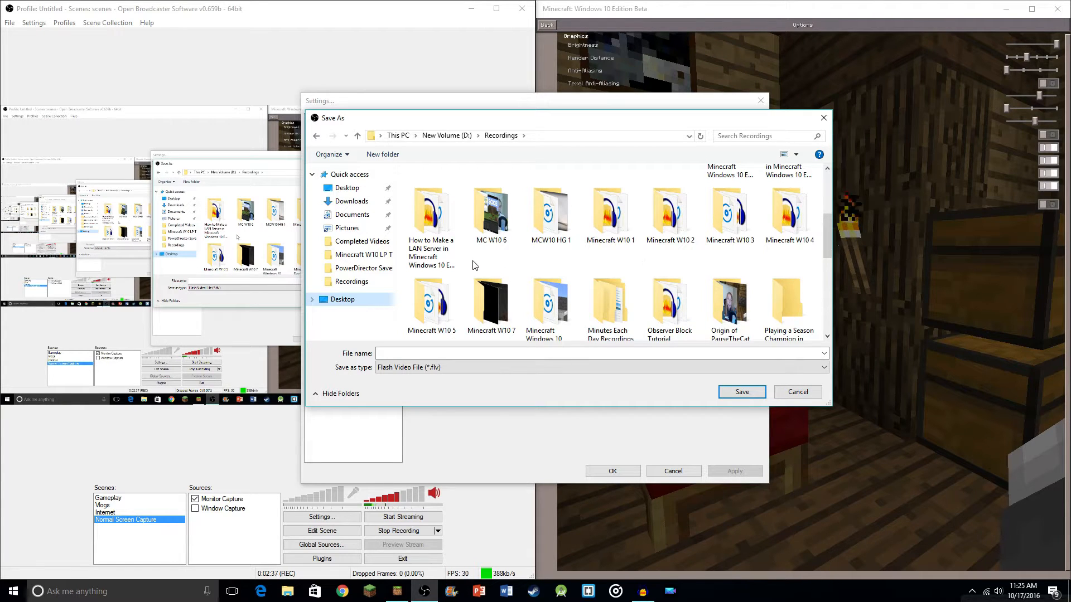
double_click(498, 301)
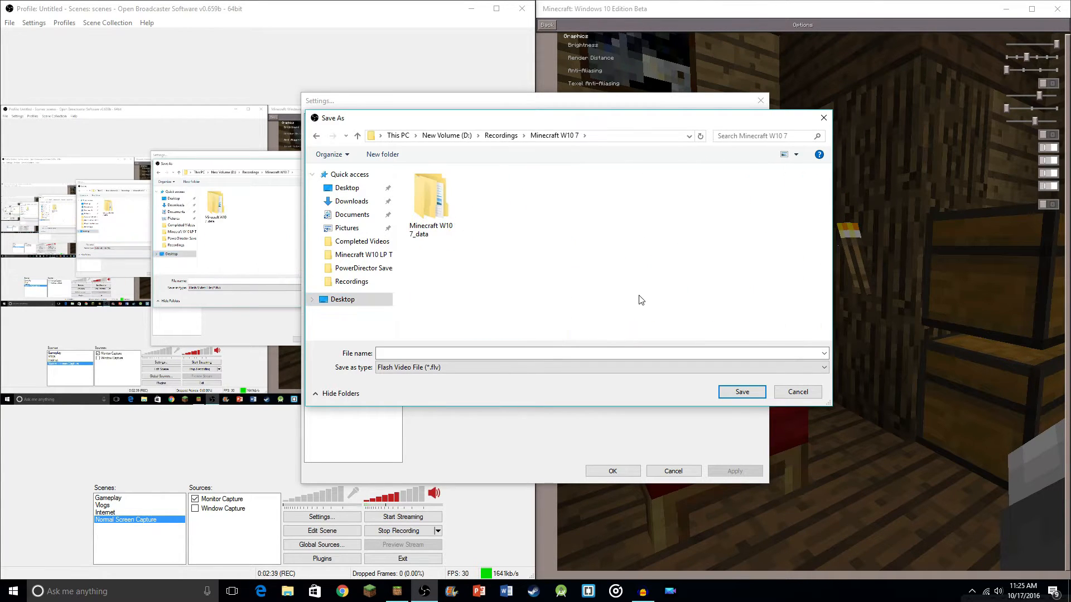
click(466, 366)
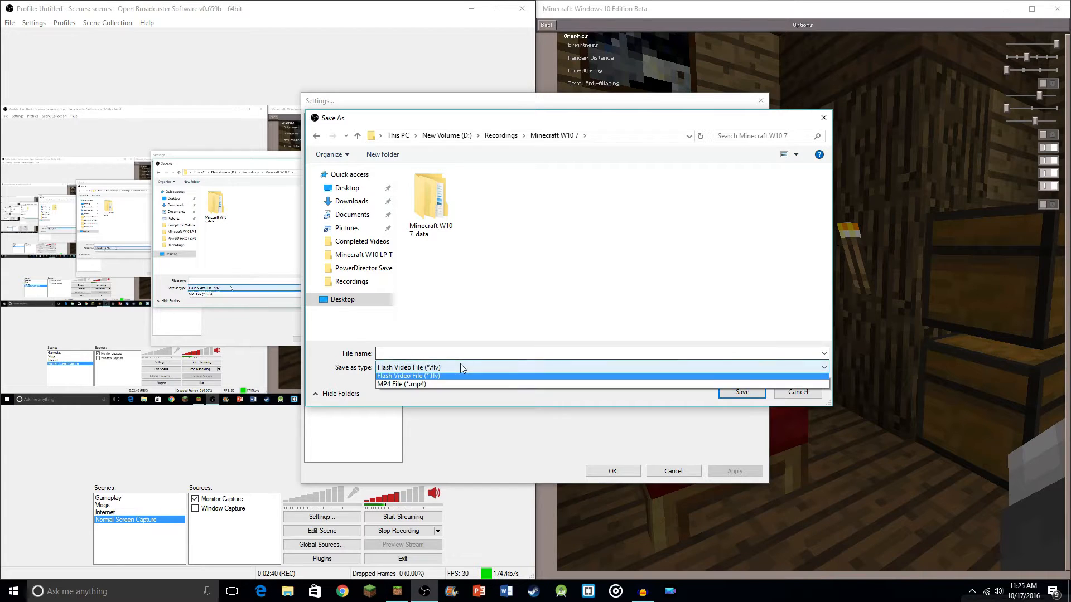
click(466, 384)
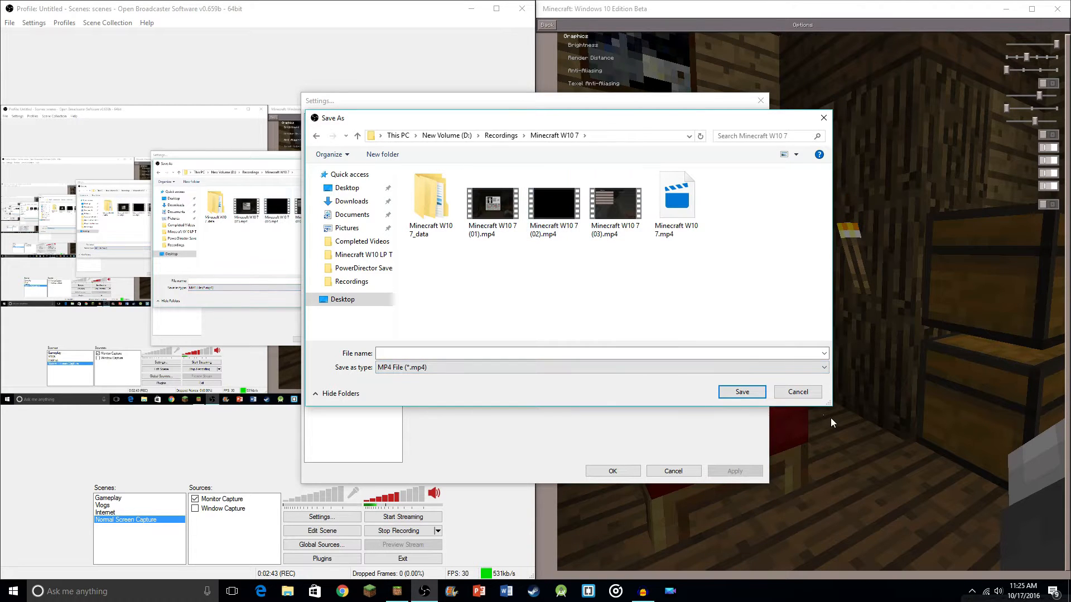
click(797, 392)
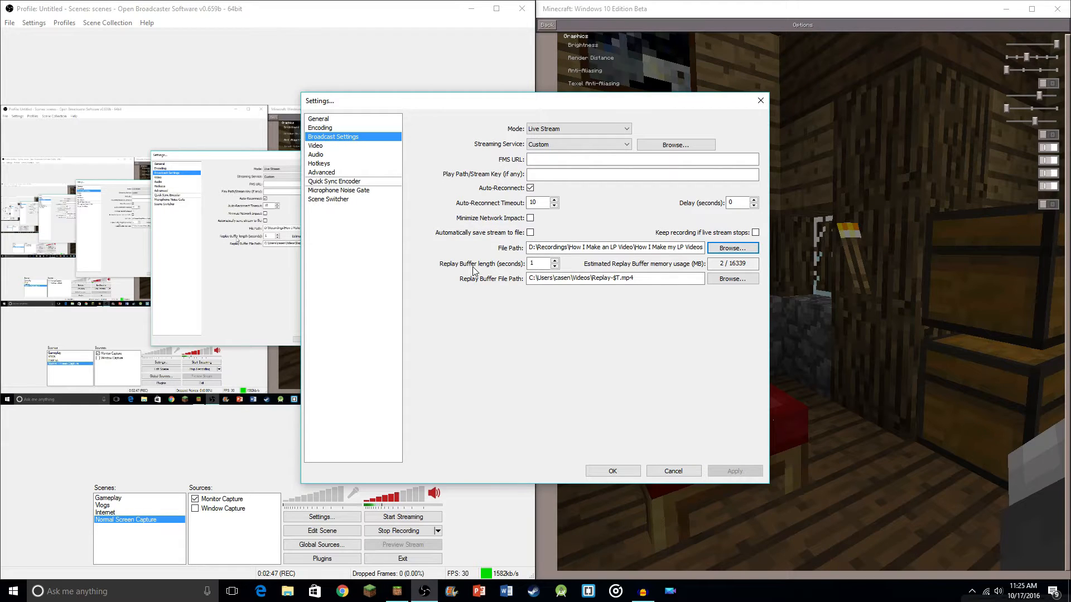
- Examine the video settings, including the base resolution and the available resolution downscale options
click(317, 146)
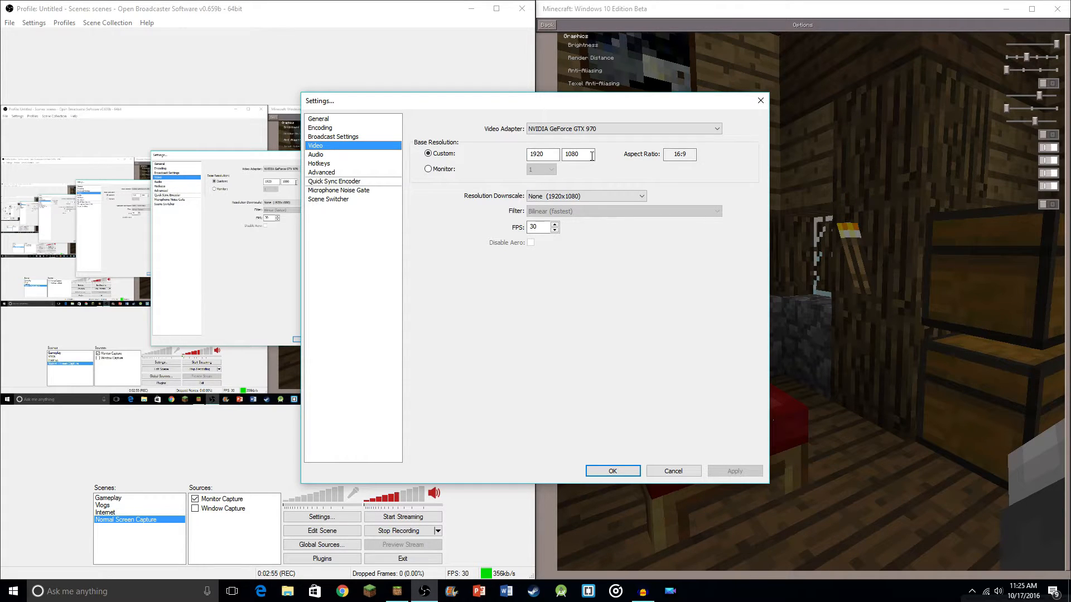
click(574, 197)
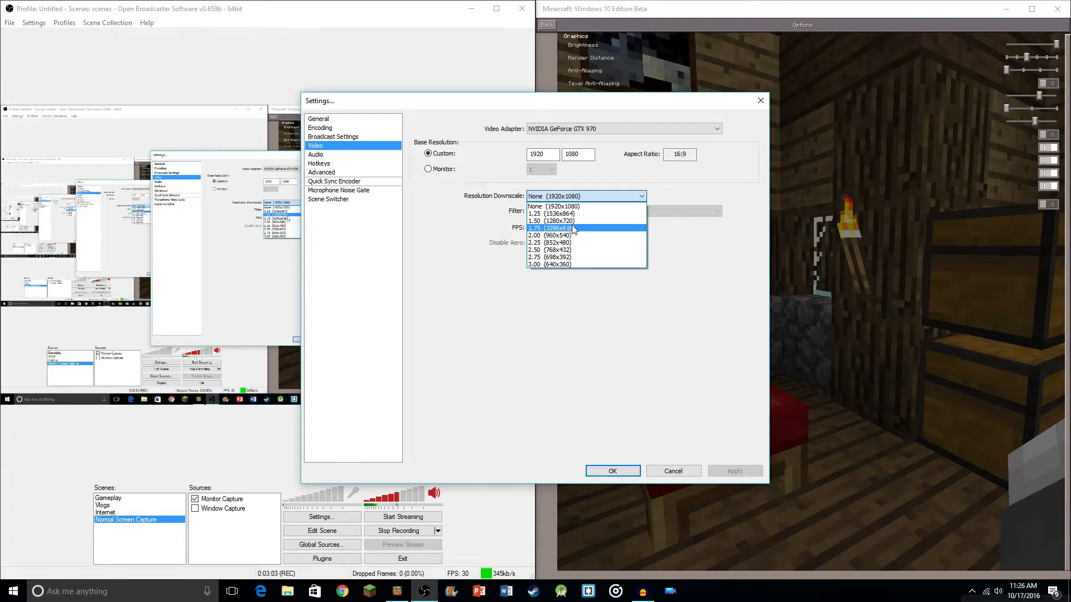
click(673, 387)
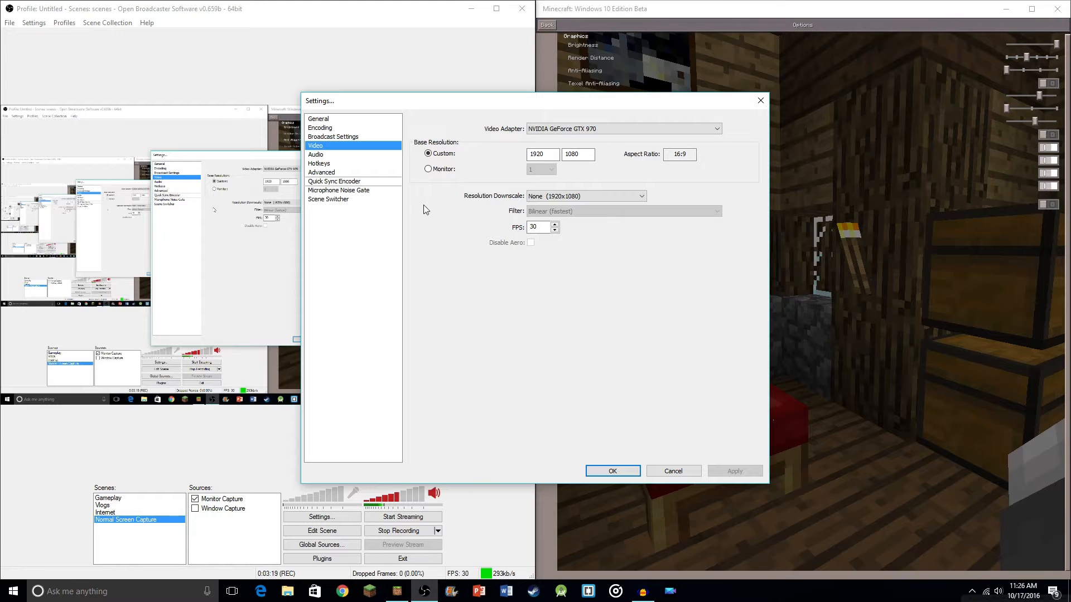
- Review the broadcast, general, encoding and advanced settings, and close the settings without saving
click(347, 137)
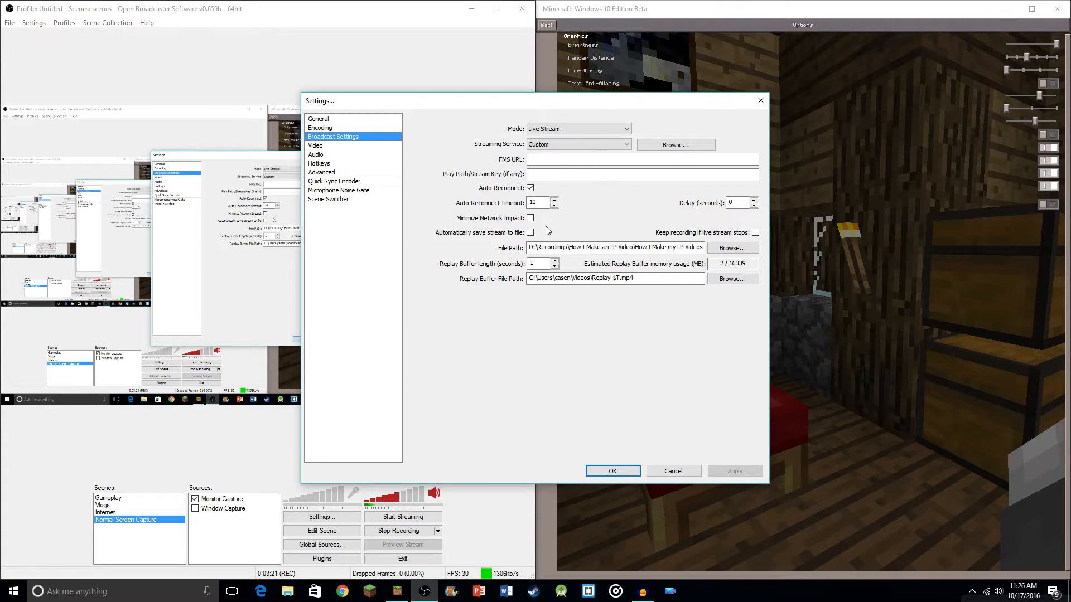
click(322, 119)
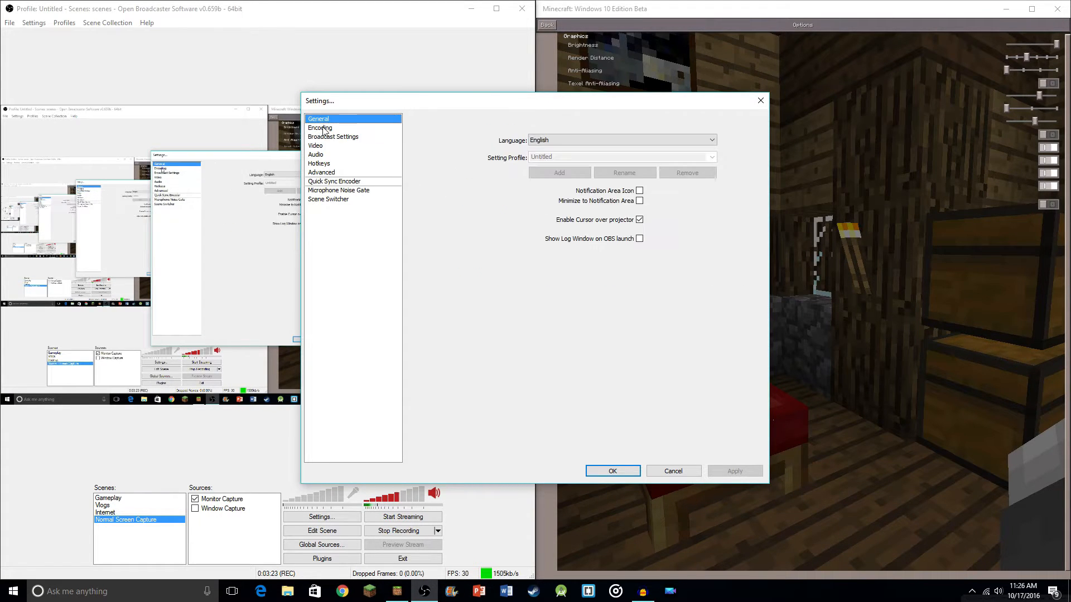
click(323, 128)
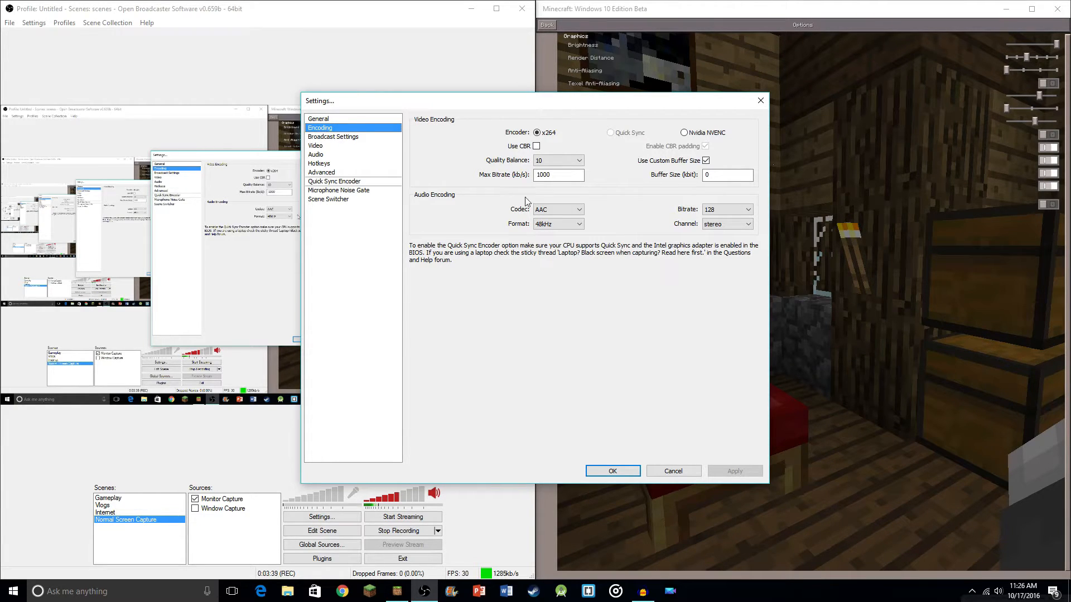
click(333, 173)
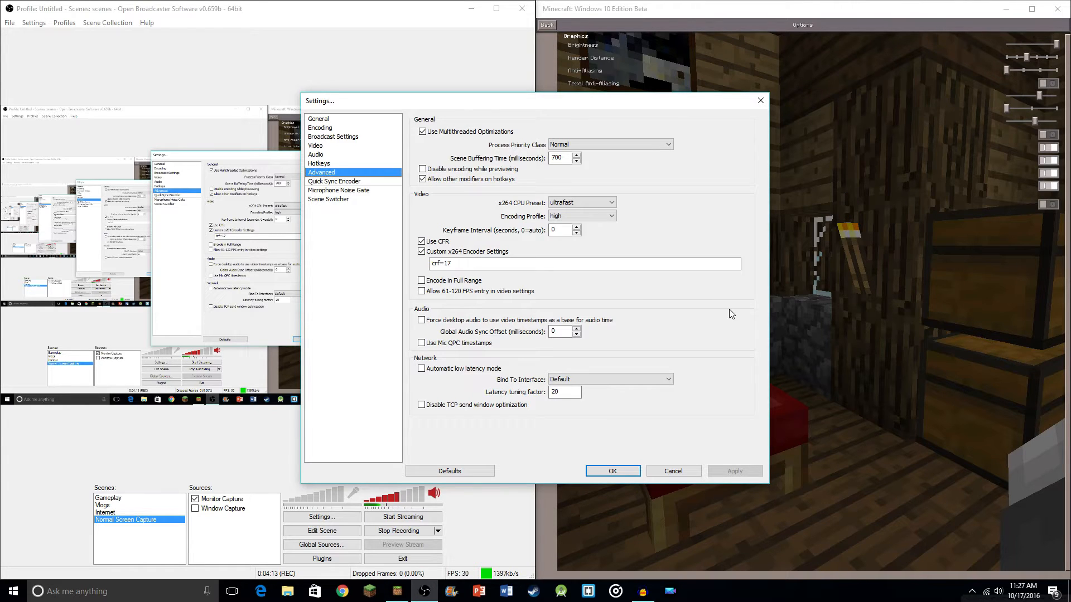
click(672, 471)
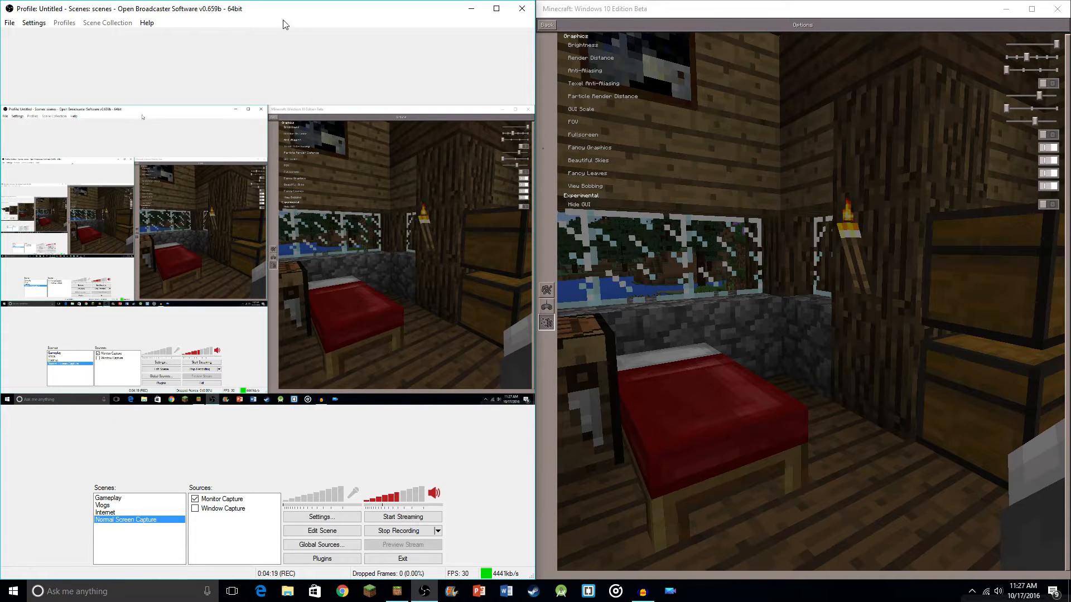
- Minimise Open Broadcaster Software and switch to Audacity, placing its window beside Minecraft
click(471, 9)
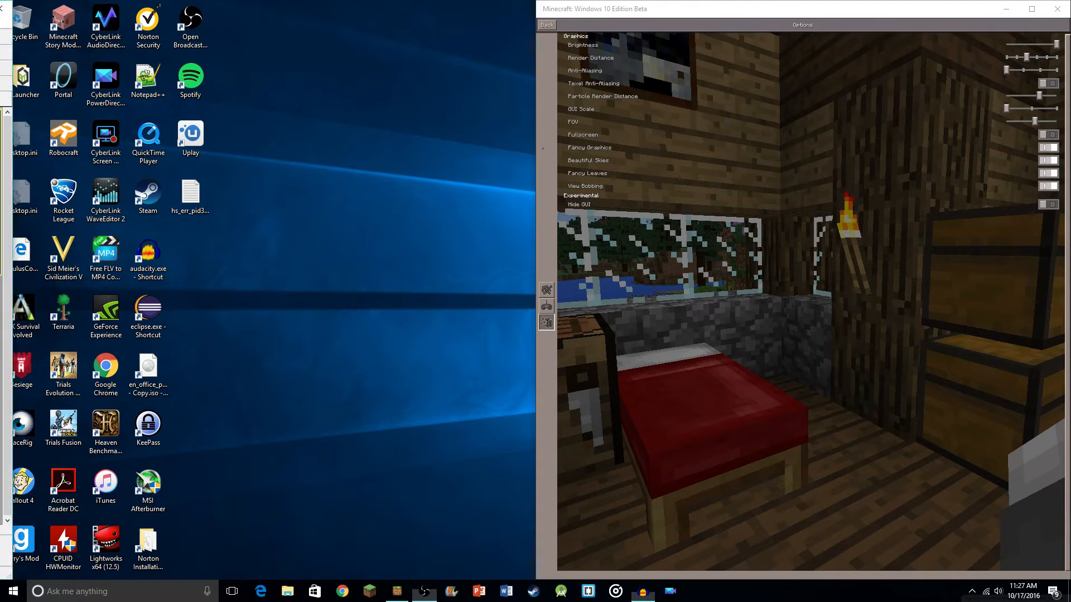
click(643, 591)
drag(278, 200, 1, 182)
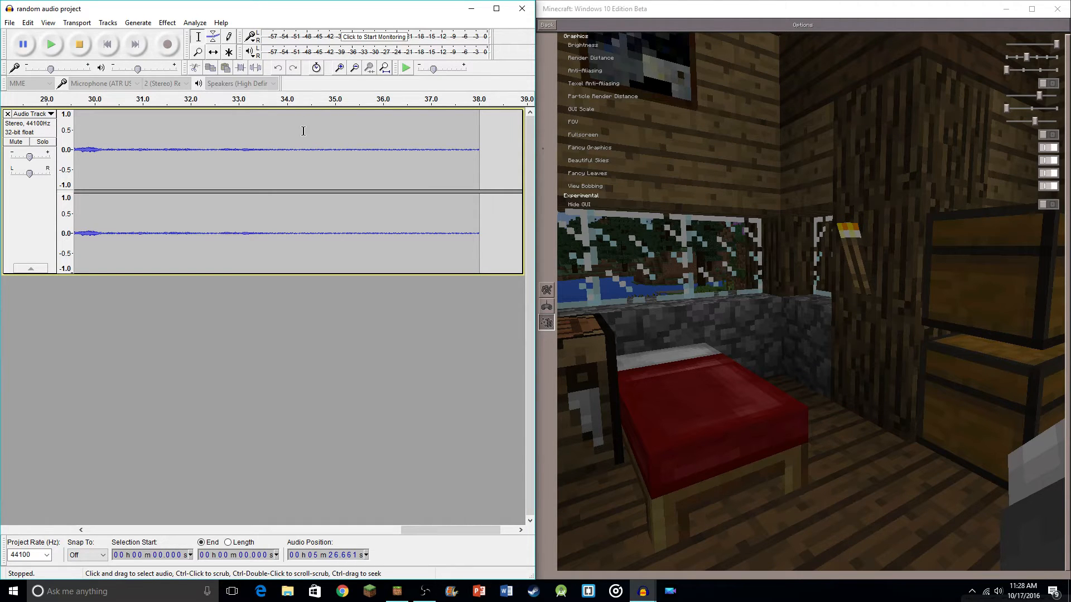
- Capture a Noise Reduction profile from the quiet stretch of the audio track between about 34.7 and 37.7 seconds
drag(321, 168, 465, 170)
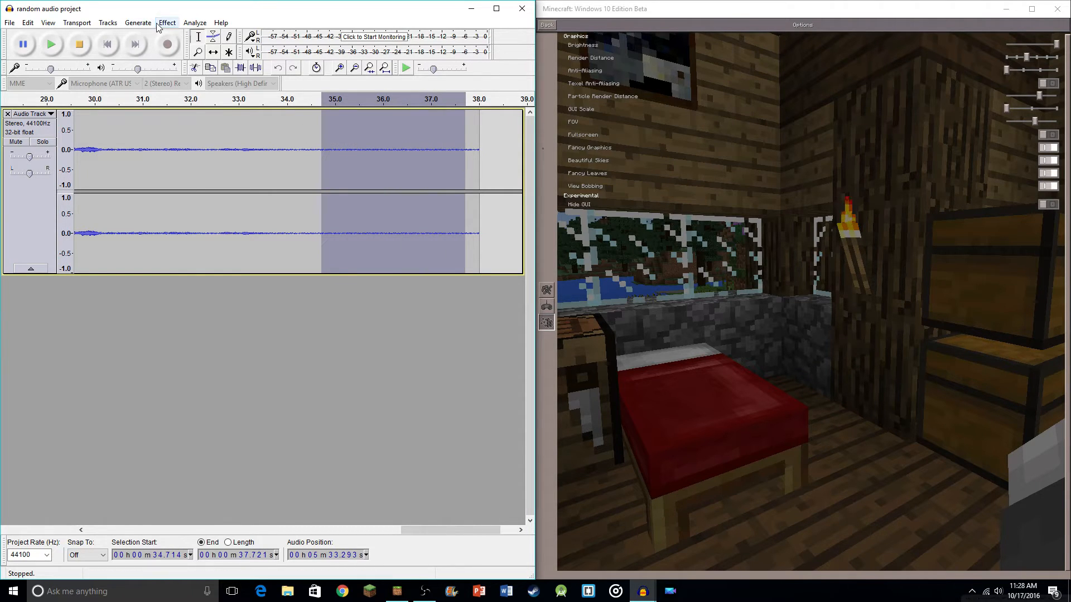
click(162, 24)
click(224, 234)
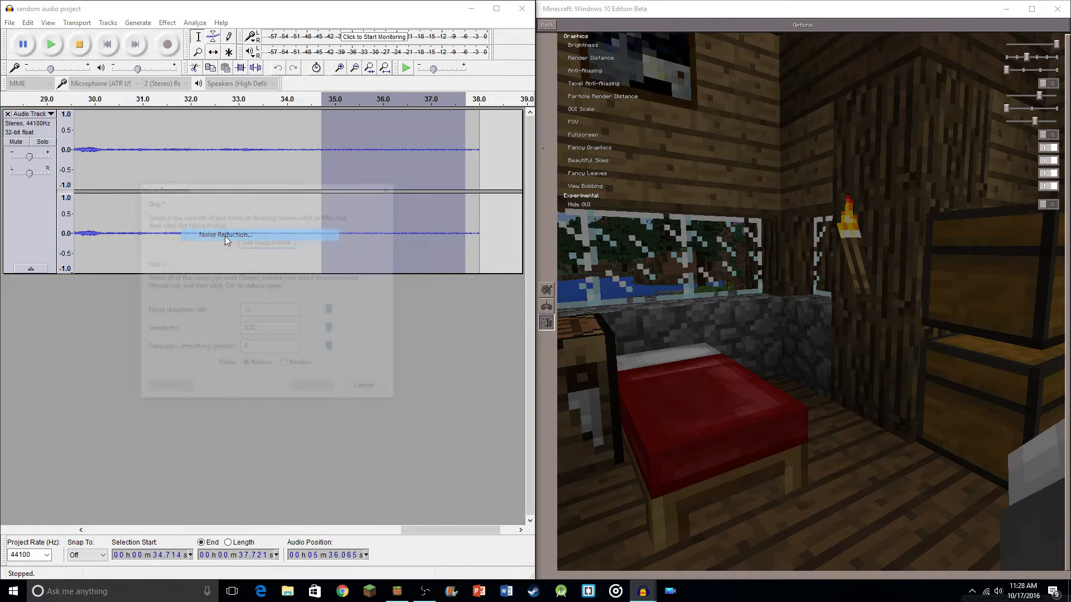
click(266, 240)
- Select the whole audio track by setting the selection end at its finish, 38.058 s, and the selection start to 0 s
click(480, 210)
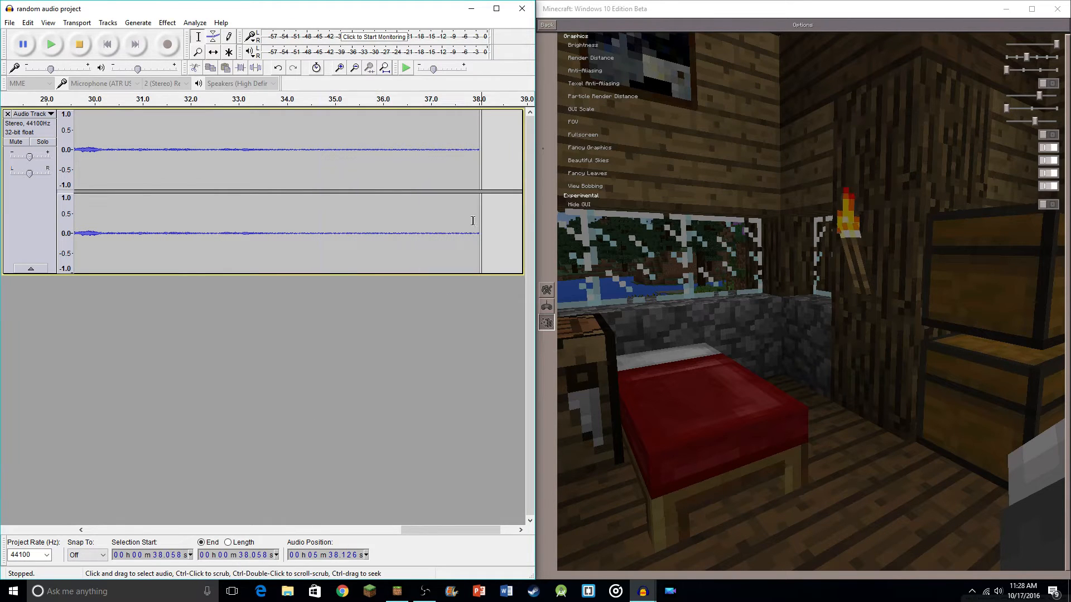
click(160, 553)
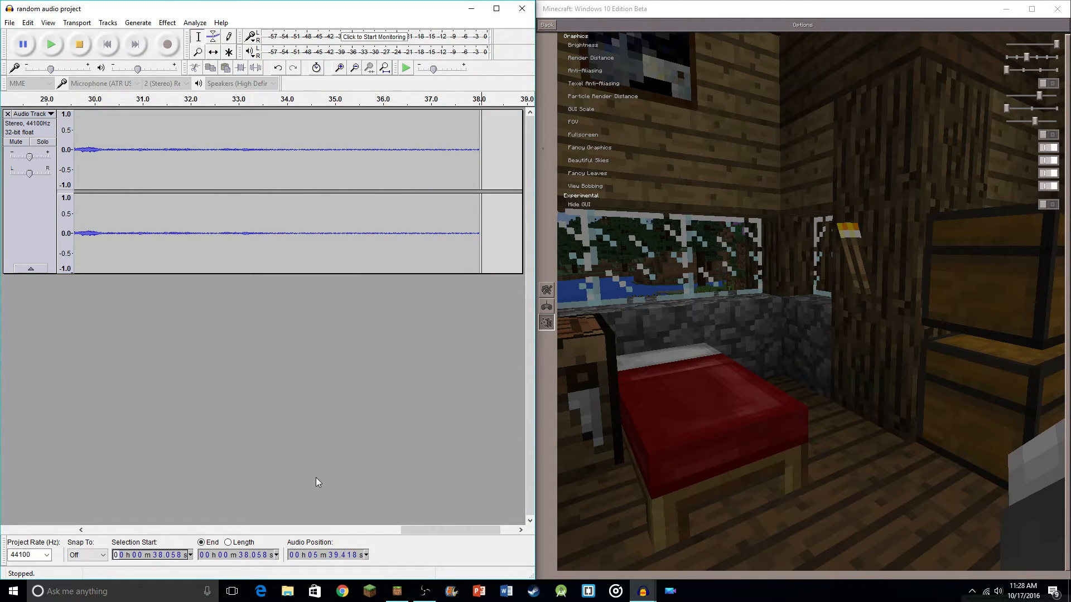
text(0 h 00 m 00.00)
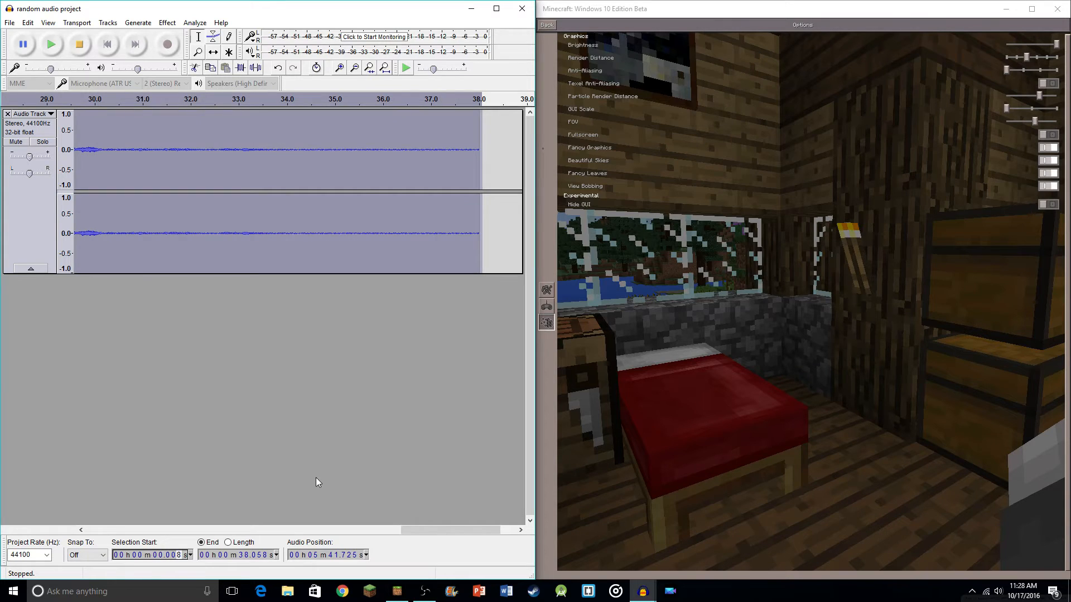
text(9)
key(Right)
key(Right)
key(Right)
key(Right)
key(Right)
key(Right)
key(Right)
key(Right)
text(0)
- Apply Noise Reduction to the selected audio track
click(166, 23)
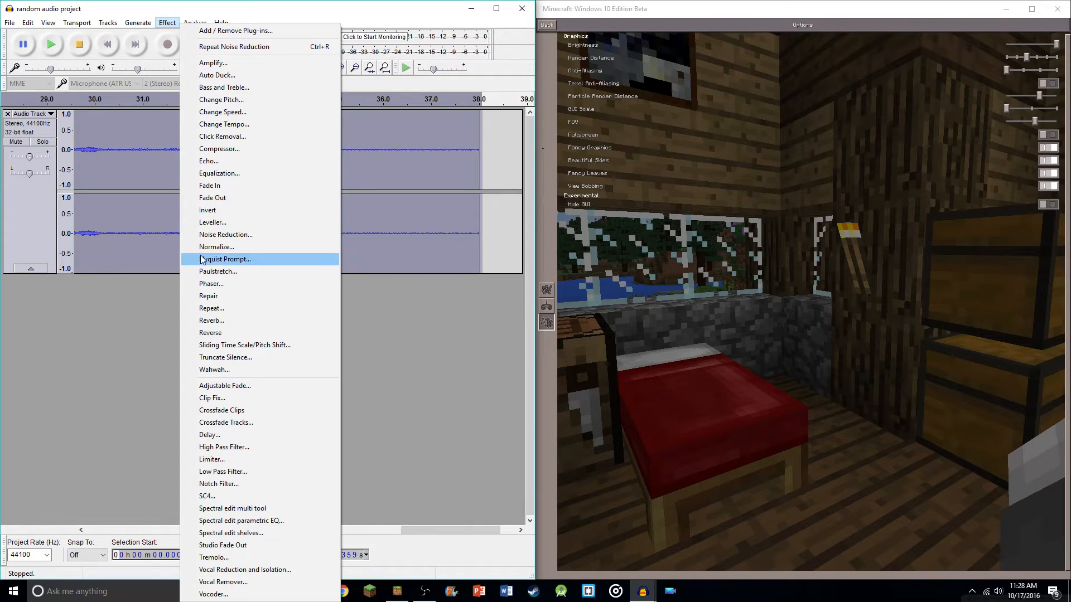
click(226, 235)
click(315, 390)
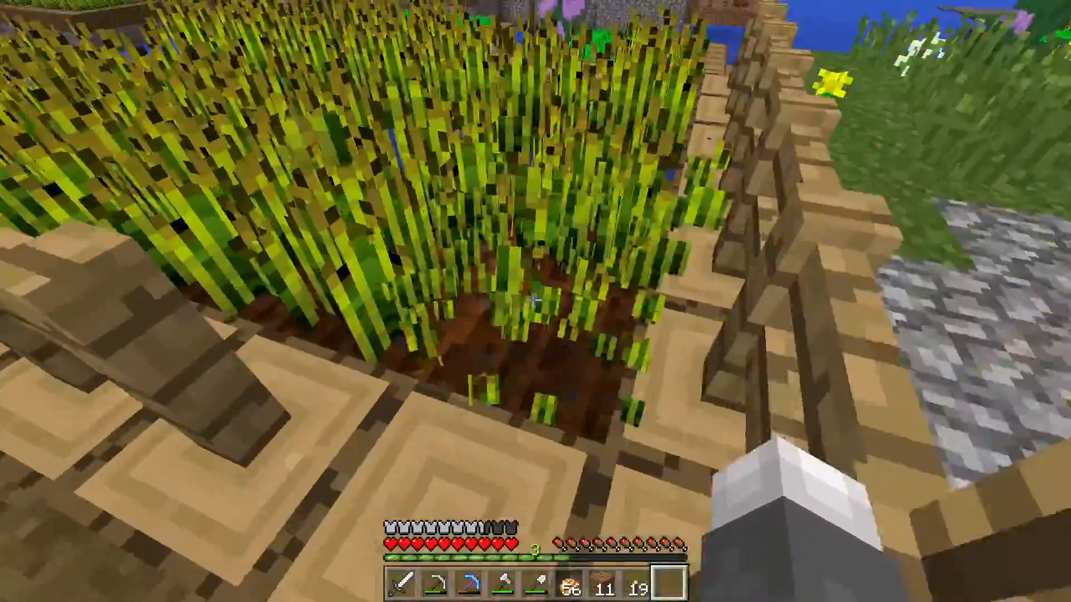
- Harvest the ripe wheat beside the fence, and swap the wheat in the hotbar for the seeds from the inventory
click(534, 301)
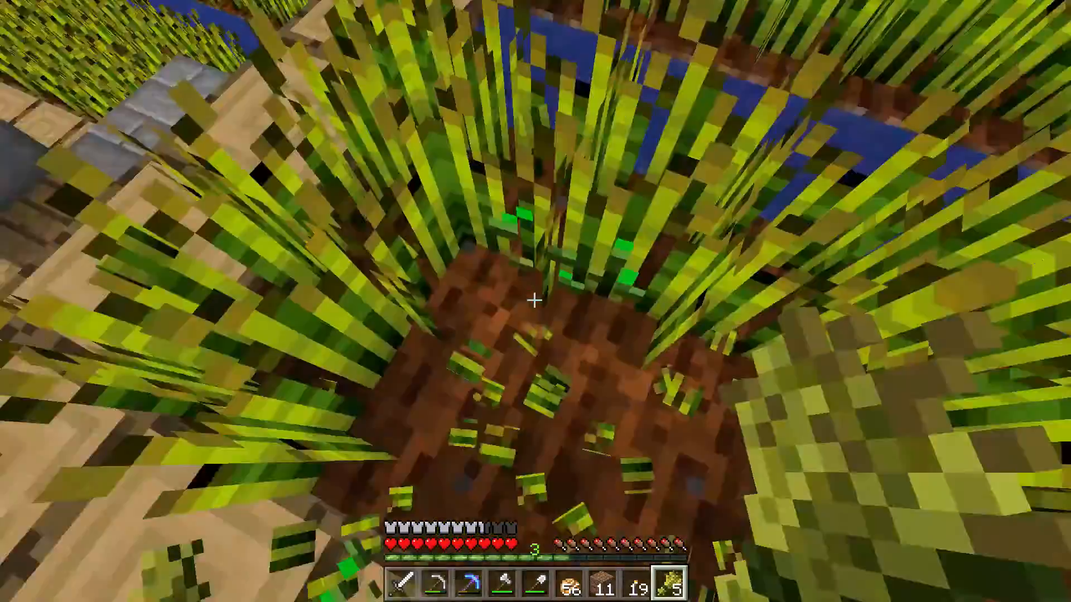
scroll(535, 302, down, 2)
scroll(535, 301, up, 2)
key(e)
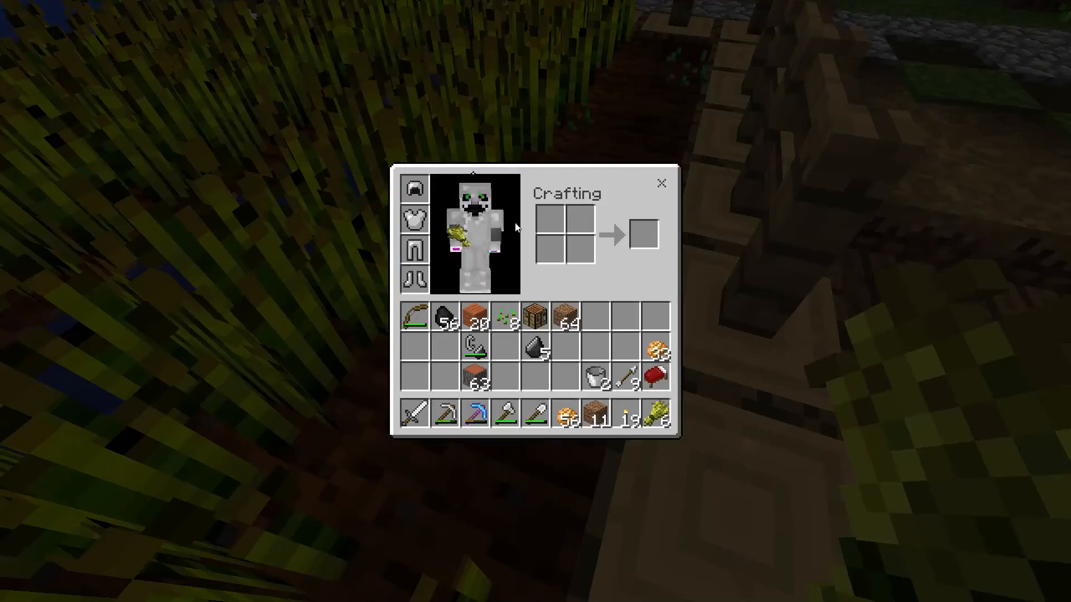
shift+click(656, 414)
shift+click(505, 316)
key(e)
- Replant the harvested strip of farmland along the fence with the seeds
right_click(534, 301)
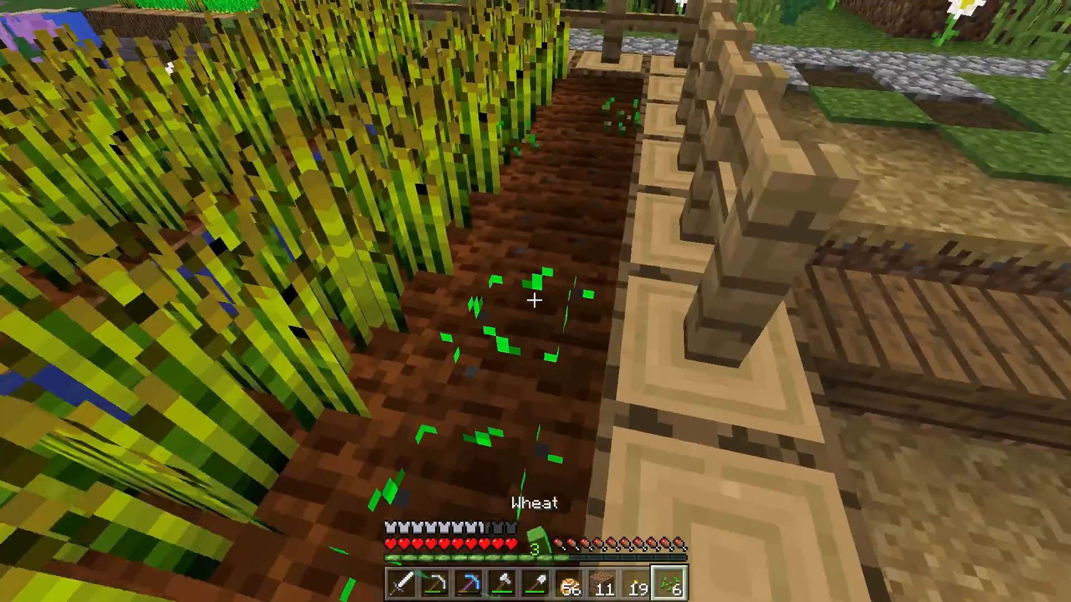
right_click(534, 301)
right_click(534, 301)
right_click(534, 301)
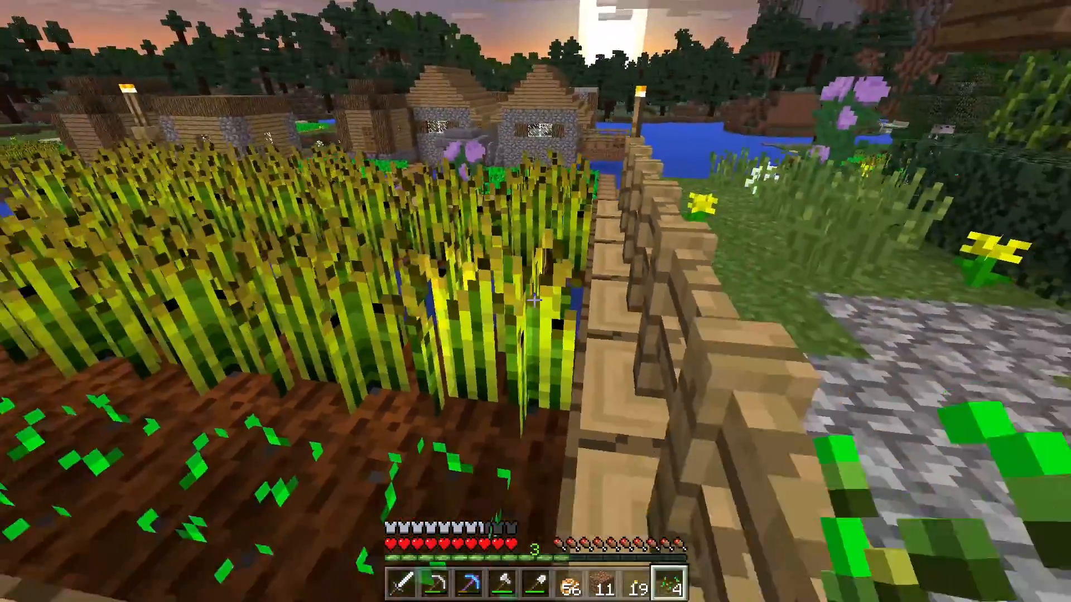
- Equip the pickaxe in the second hotbar slot and walk from the wheat farm into the house
scroll(534, 301, up, 4)
scroll(534, 301, up, 3)
key(w)
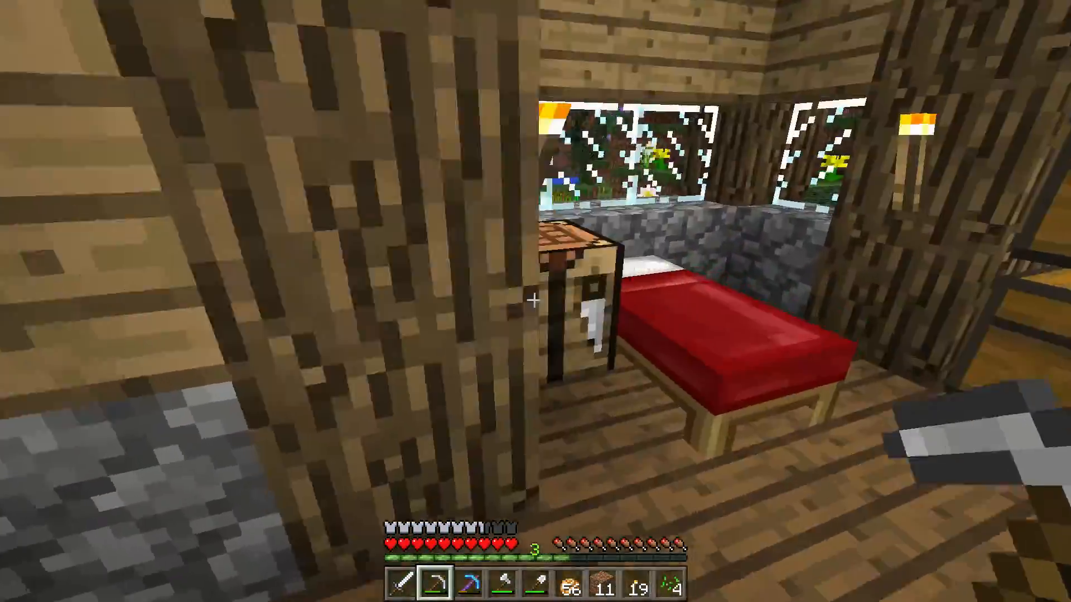
right_click(534, 301)
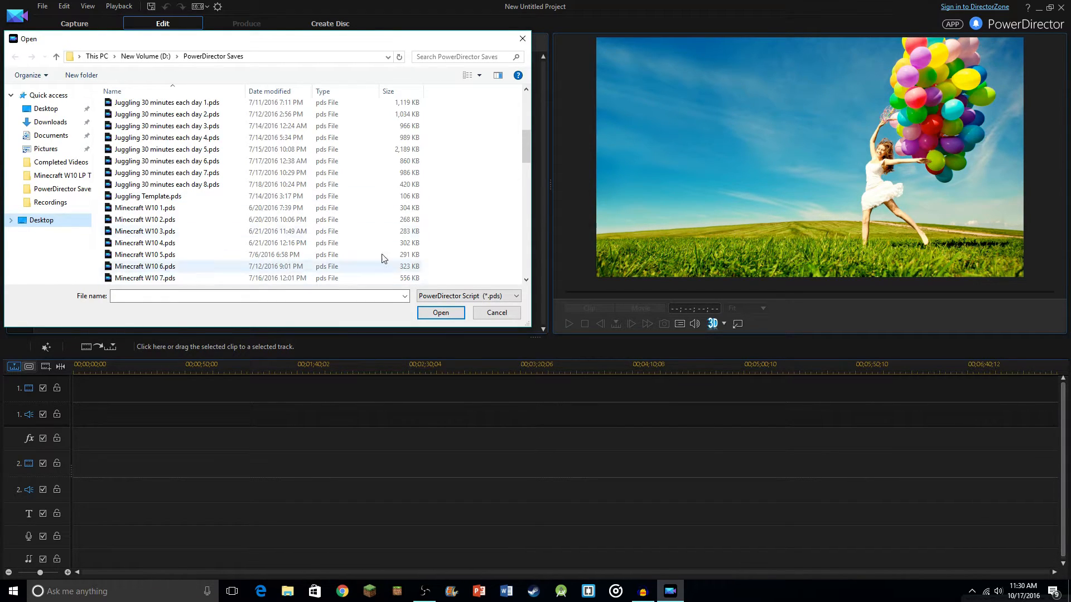
- In PowerDirector, open the project Minecraft W10 29.pds without merging its media library files with the current library
scroll(298, 239, down, 5)
scroll(301, 202, down, 2)
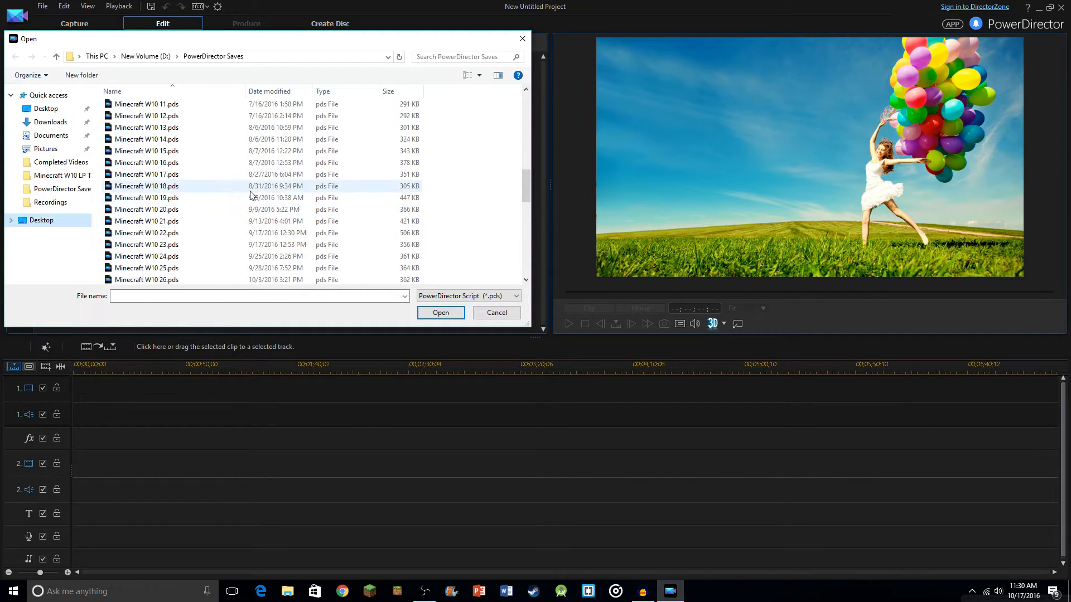
scroll(310, 203, down, 6)
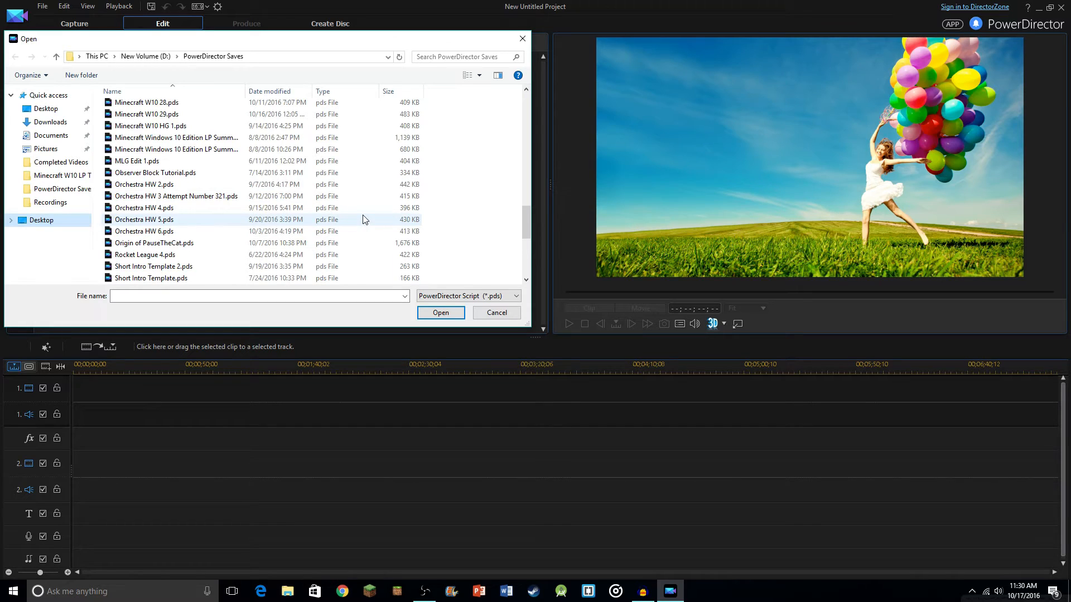
scroll(363, 220, up, 2)
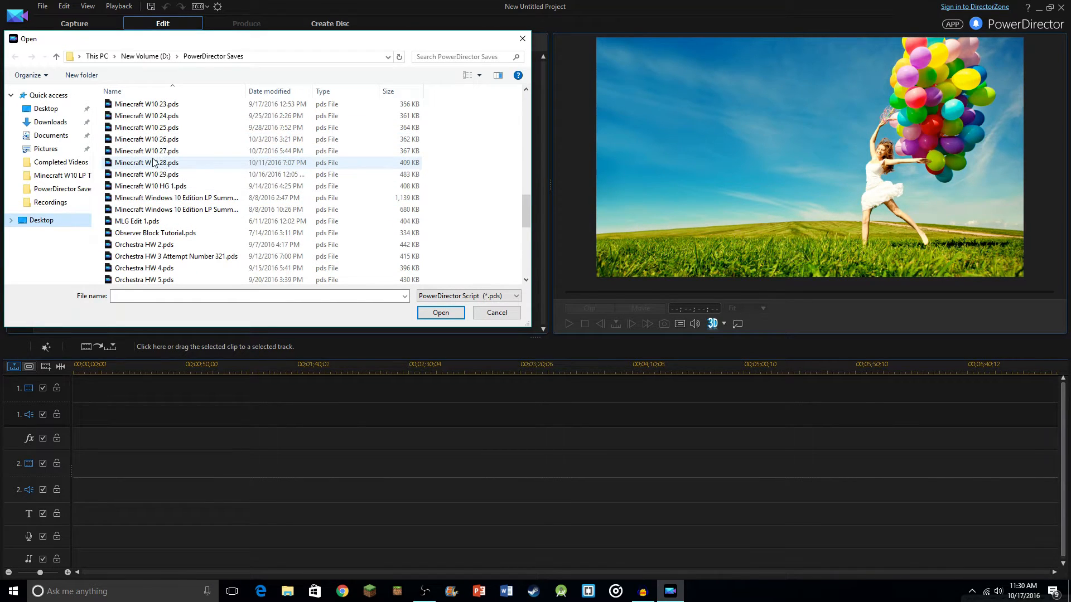
scroll(204, 150, down, 2)
scroll(204, 149, down, 1)
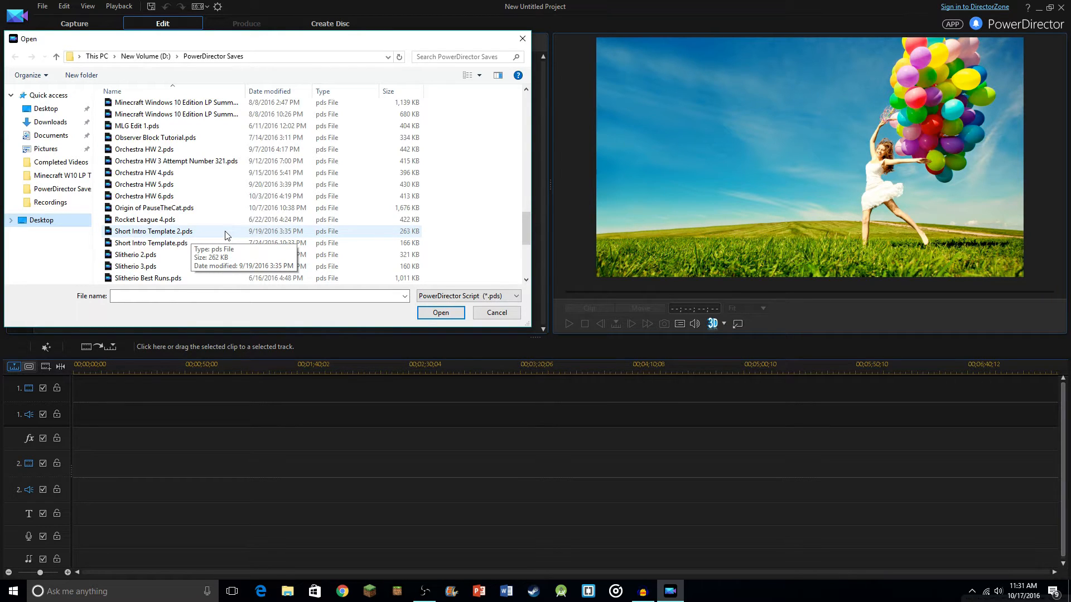
scroll(225, 235, up, 5)
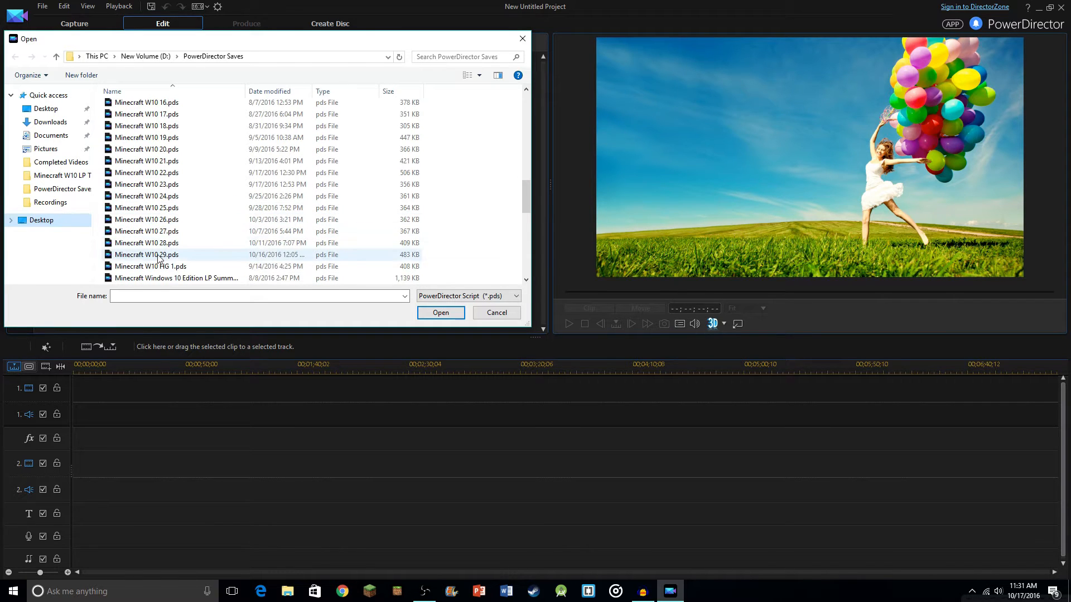
click(159, 256)
click(430, 314)
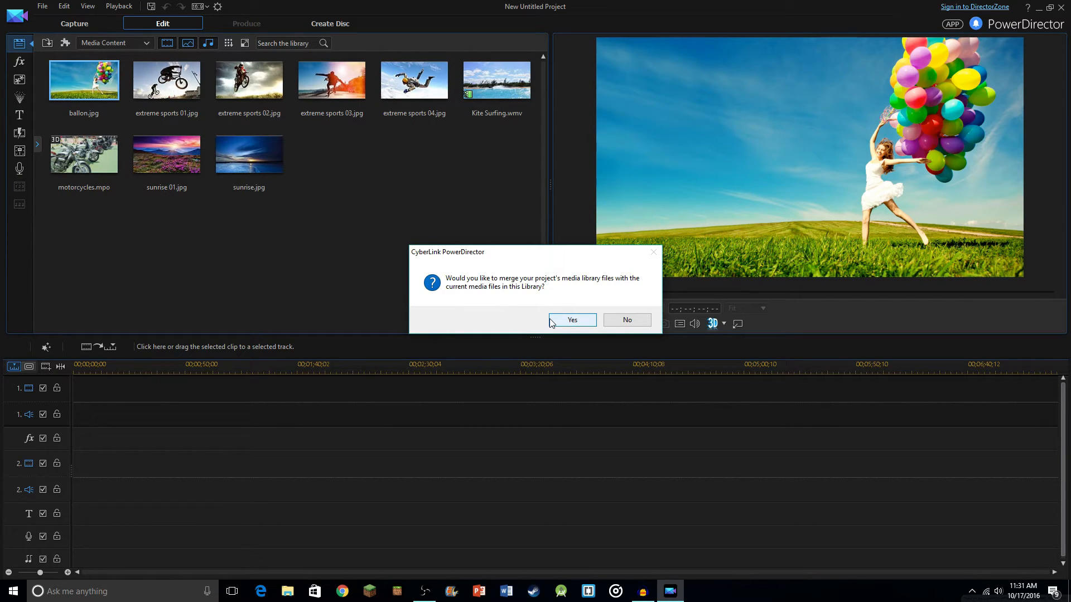
click(611, 322)
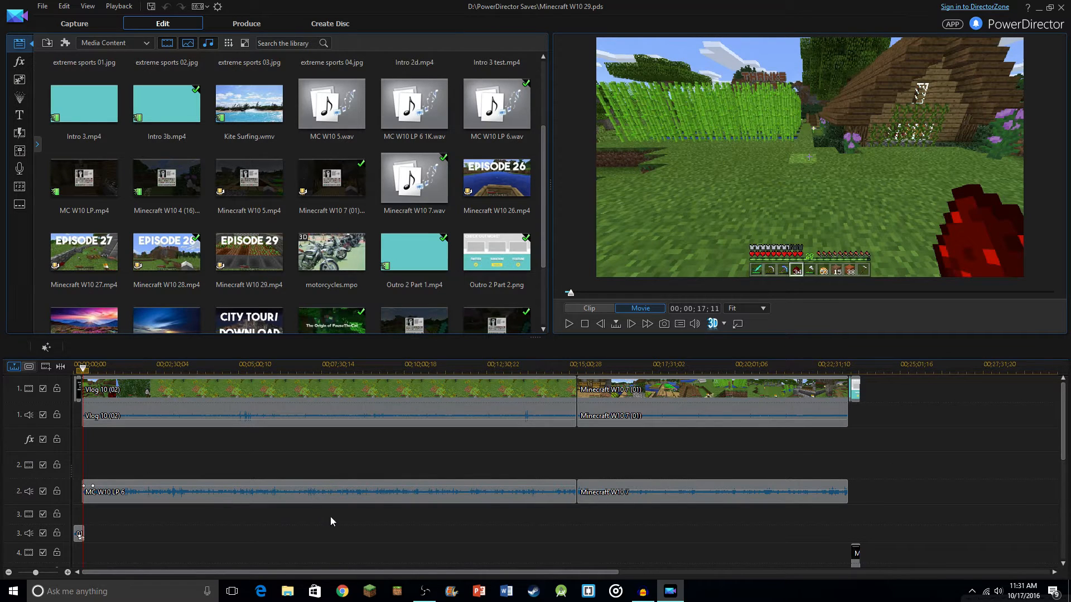
- Examine the Vlog 10 (02) gameplay clip and the outro clip on the first video track
click(282, 401)
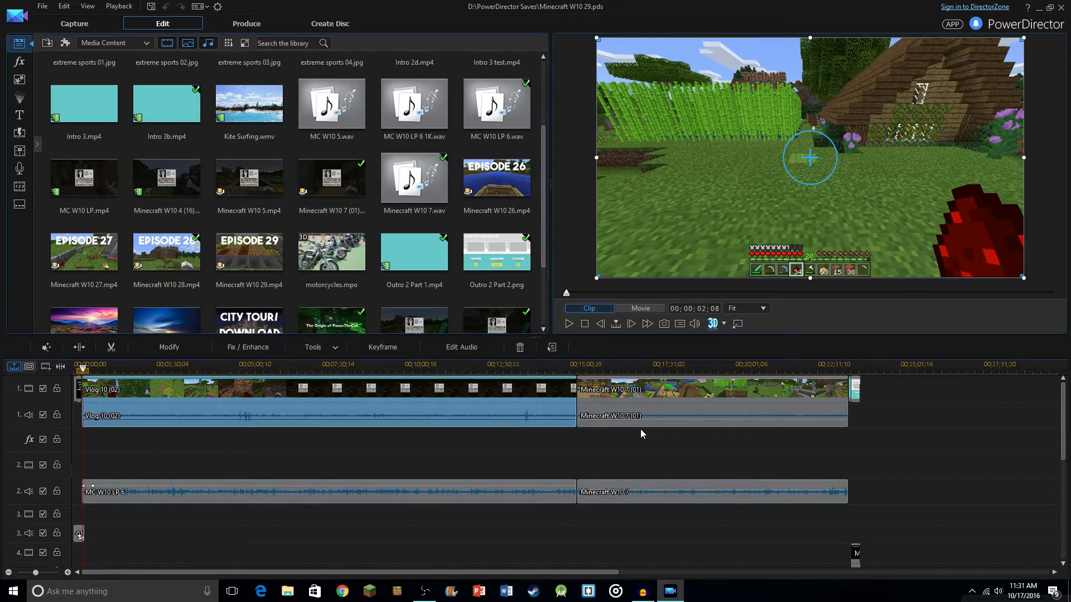
click(854, 392)
scroll(937, 441, down, 3)
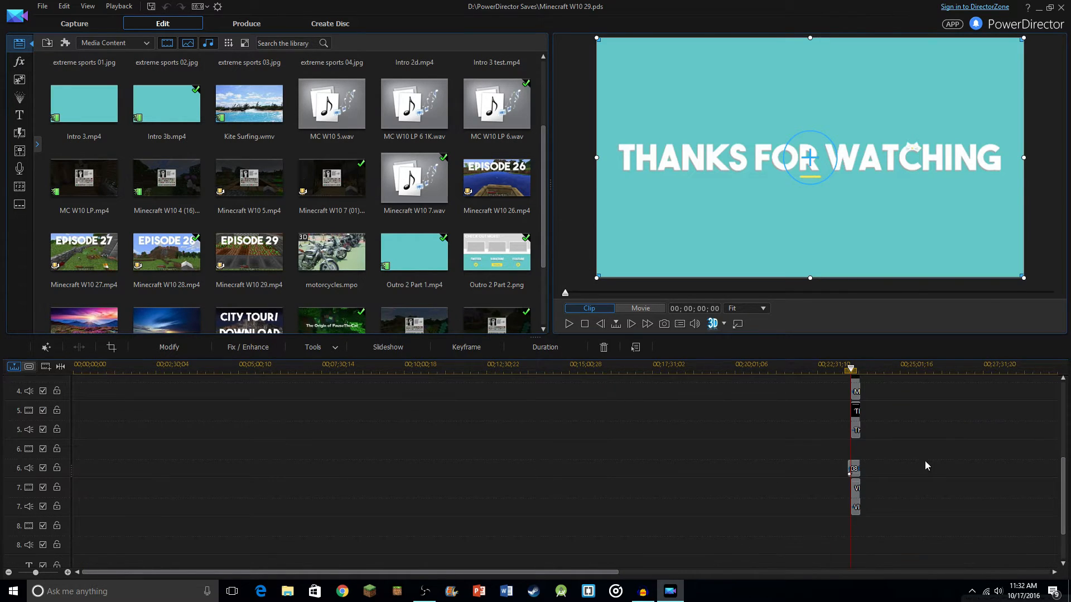
- Examine the outro's overlay clips, including Minecraft W10 28 and The Origin of PauseTheCat, and the Outro 2 Part 2 image beneath them
scroll(958, 480, up, 2)
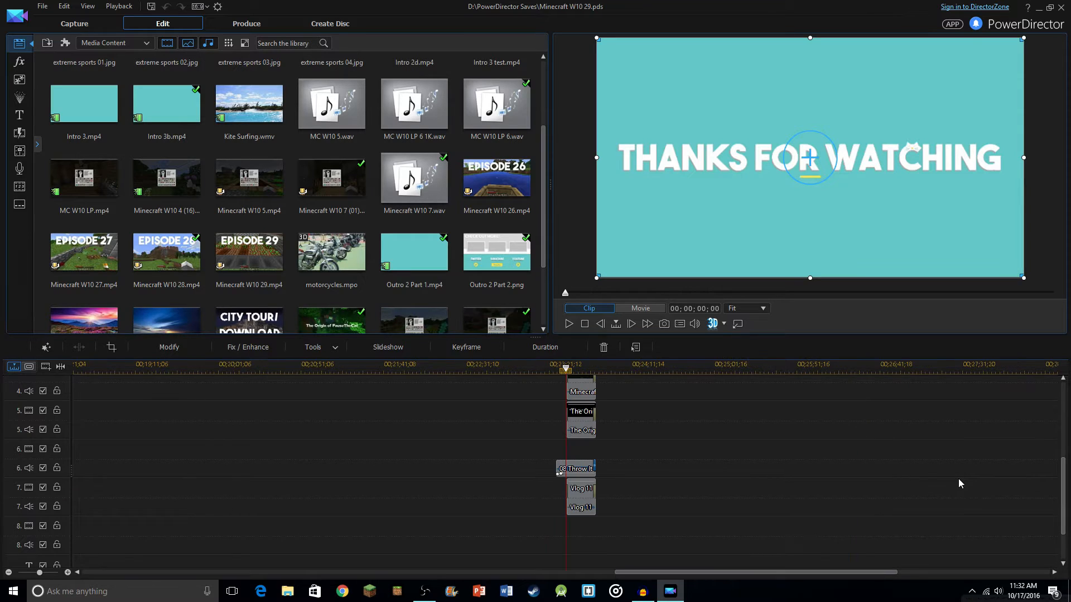
scroll(958, 479, up, 2)
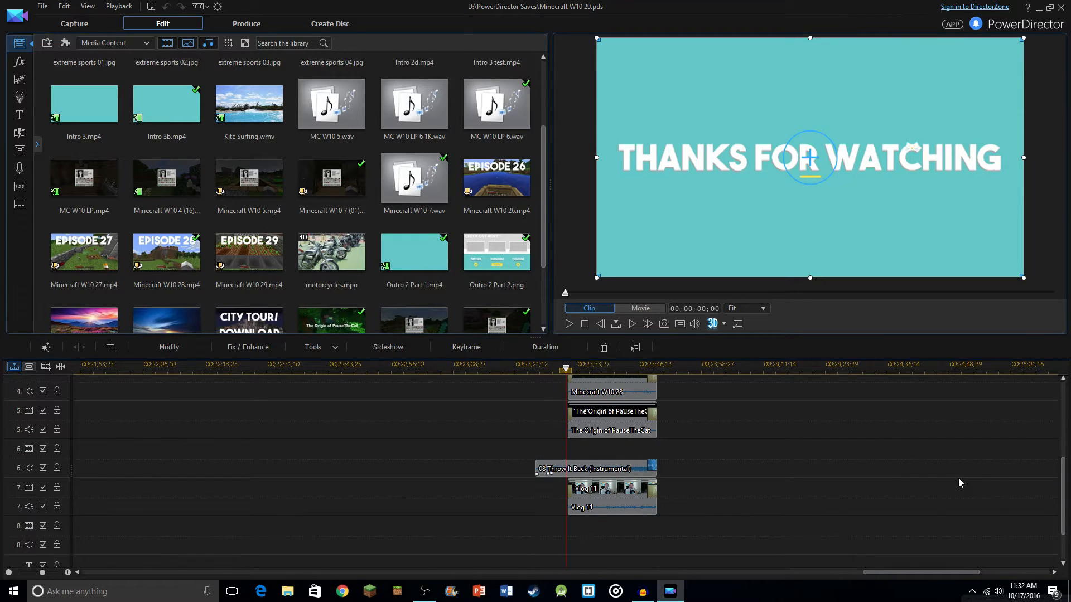
click(608, 434)
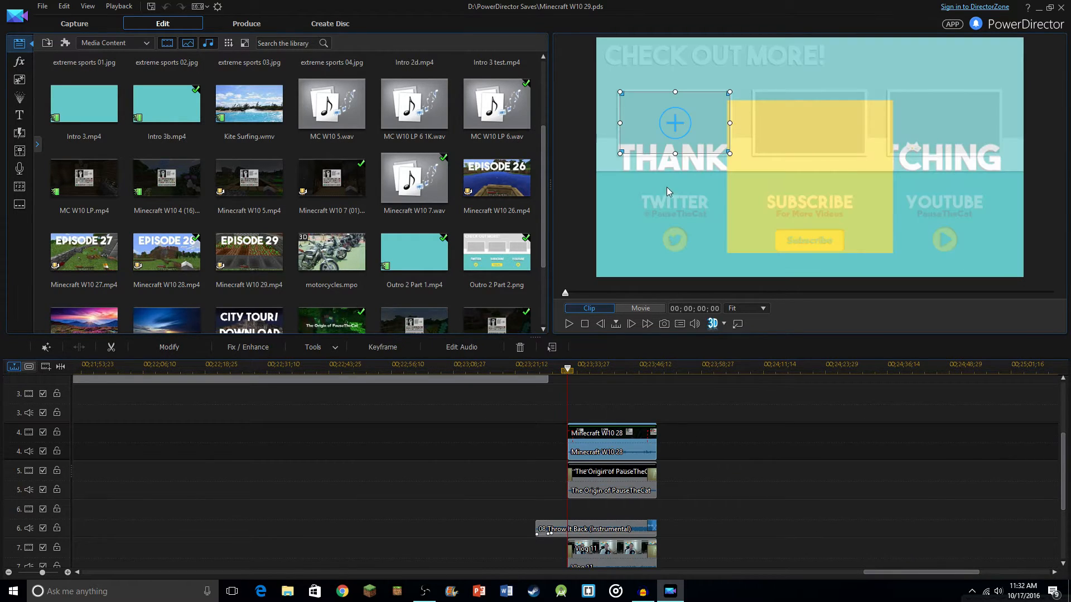
click(608, 491)
click(605, 551)
scroll(626, 500, up, 3)
click(618, 390)
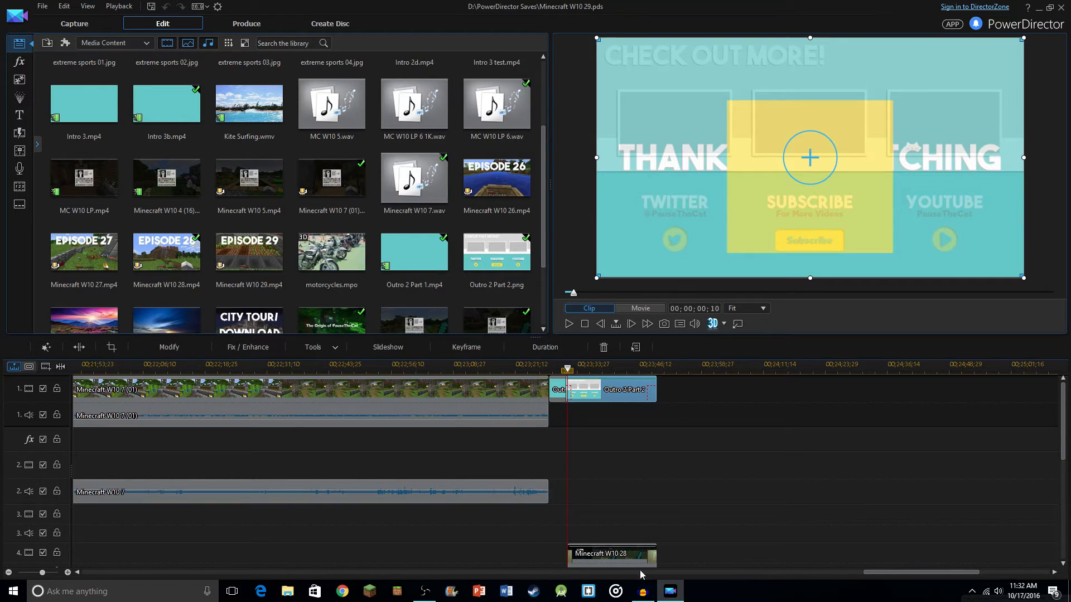
- Examine the video's opening section: the April Showers music, the episode clip, the intro clip and the text on the title track
scroll(365, 535, up, 10)
scroll(141, 534, up, 3)
click(111, 534)
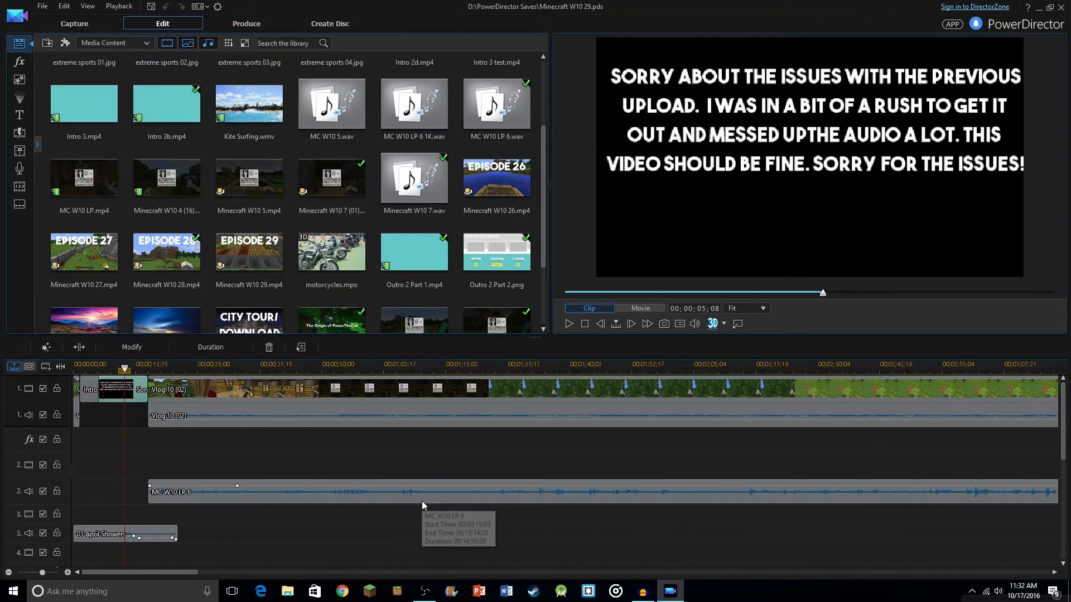
click(77, 402)
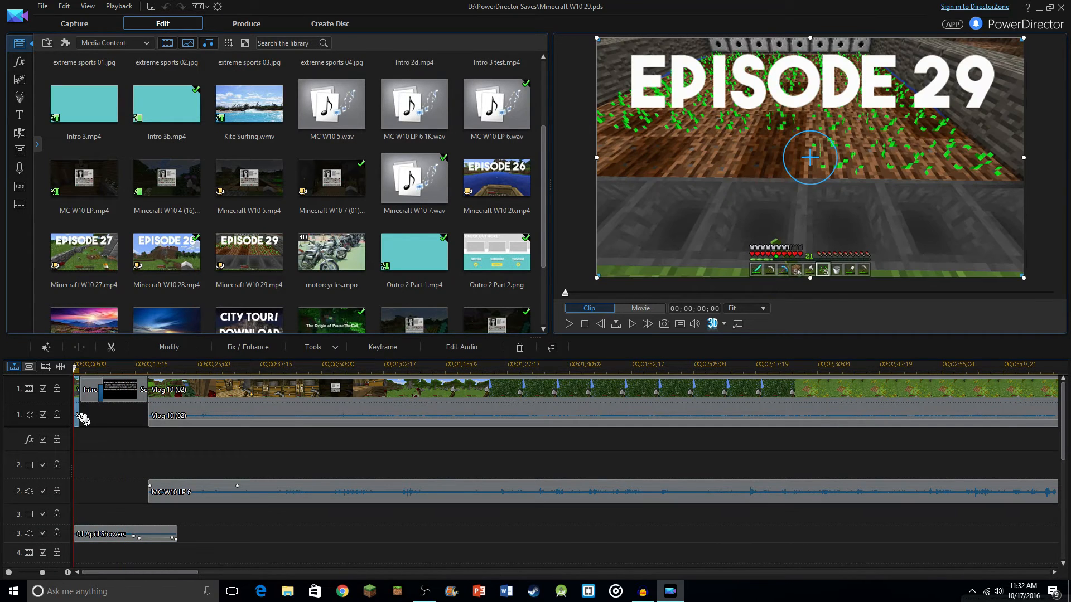
click(89, 397)
scroll(489, 480, down, 5)
click(77, 509)
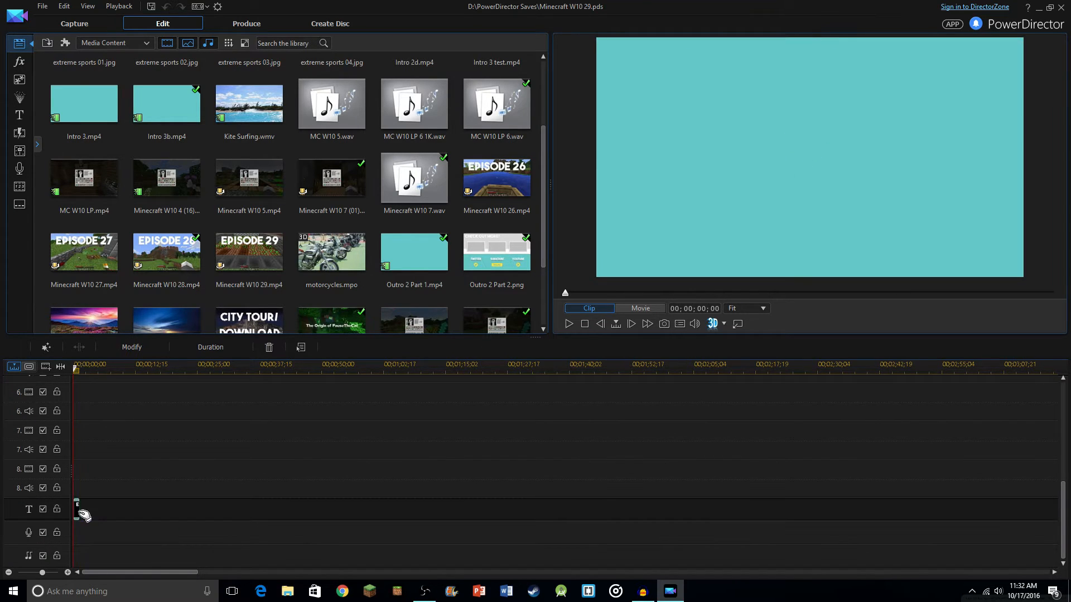
scroll(437, 459, up, 5)
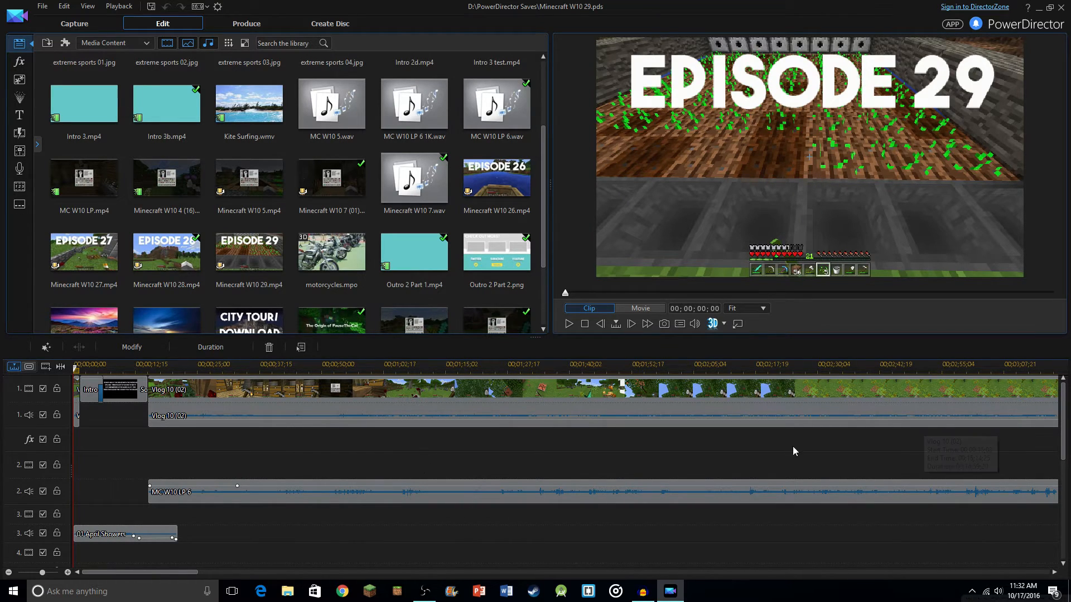
- Review the main gameplay section and preview the Vlog 10 (02) clip at 00;01;45;15
drag(173, 571, 613, 548)
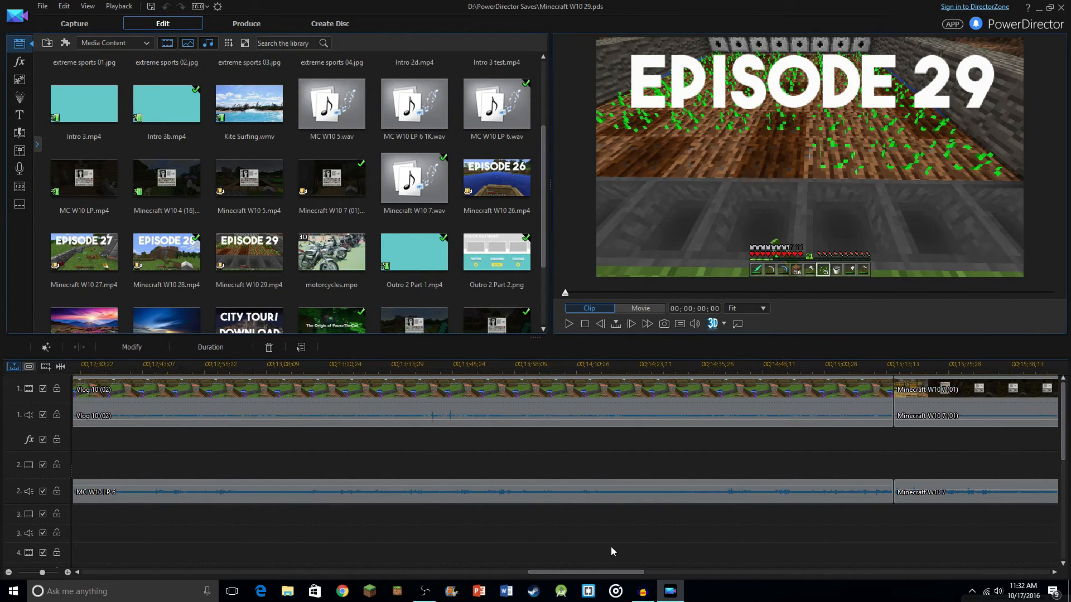
click(490, 417)
drag(180, 573, 234, 570)
click(231, 546)
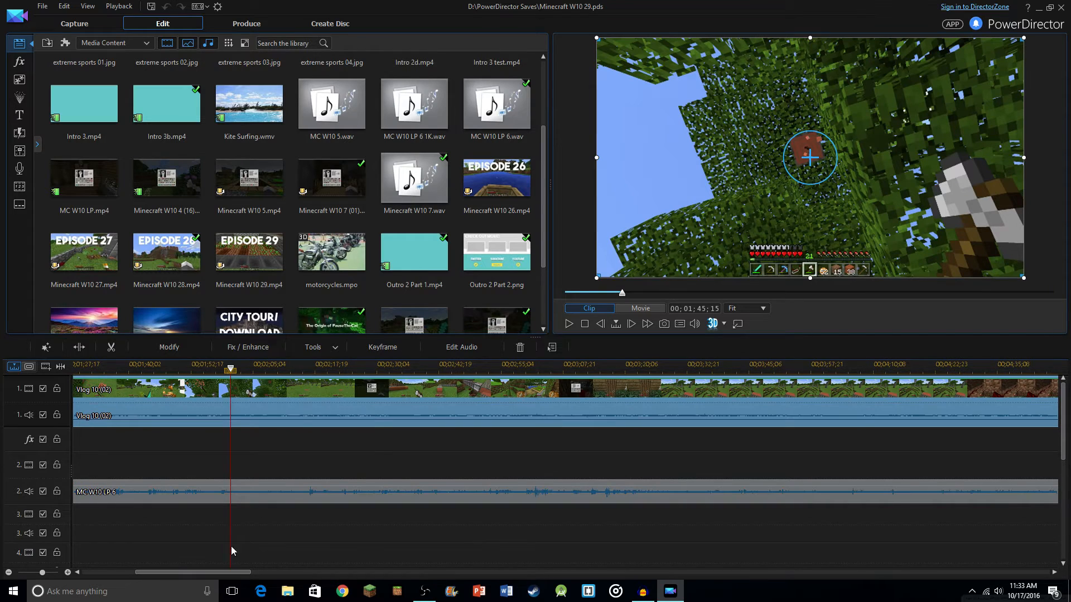
- Go to the production settings and browse the Completed Videos folder as output location, down to the Minecraft W10 videos
click(223, 27)
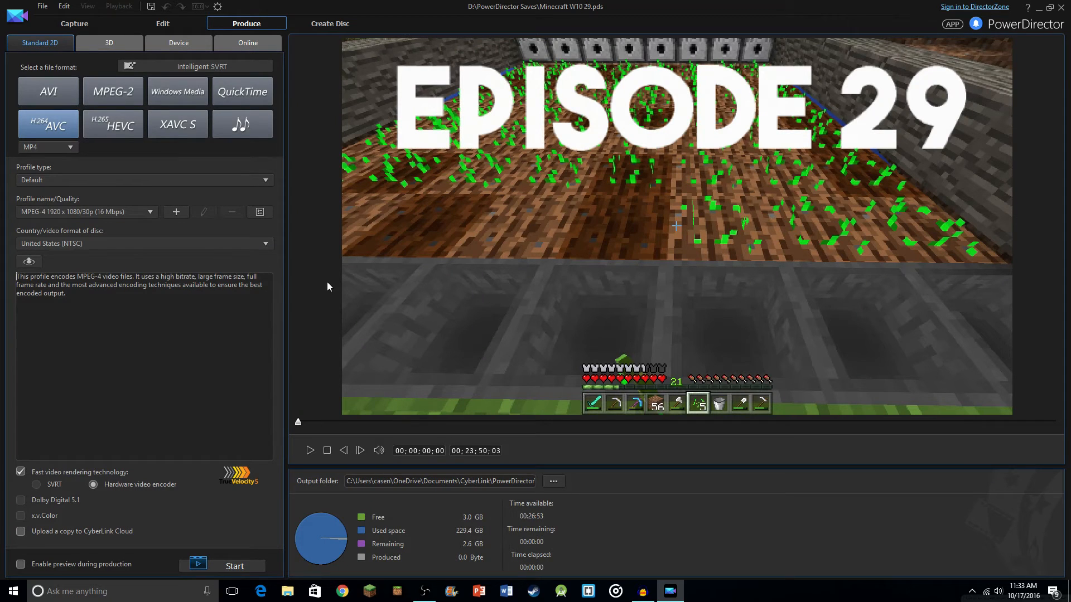
click(560, 480)
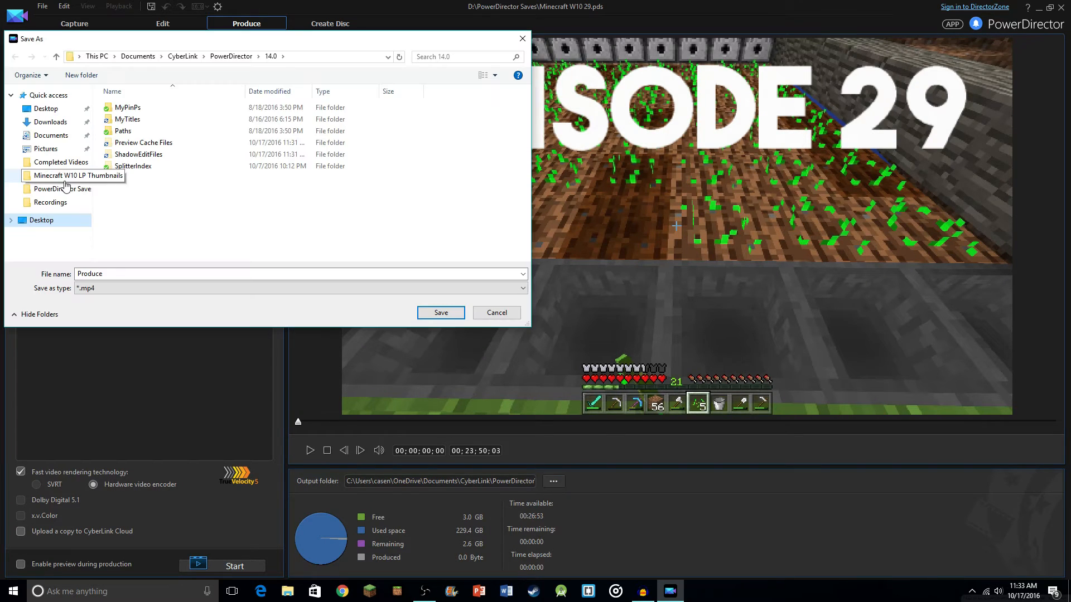
click(47, 167)
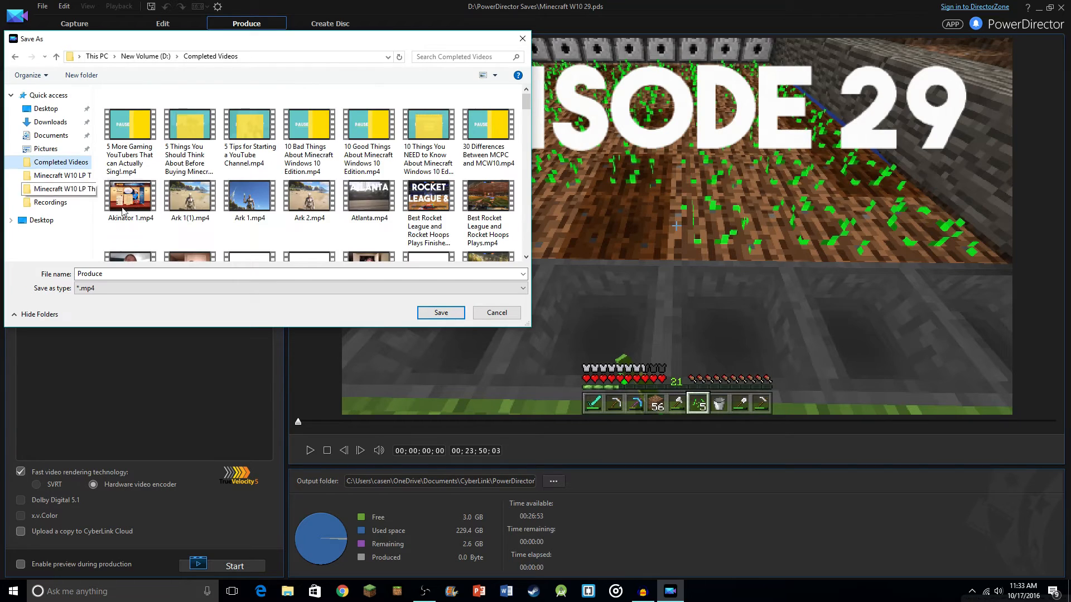
scroll(323, 226, down, 5)
scroll(323, 226, down, 3)
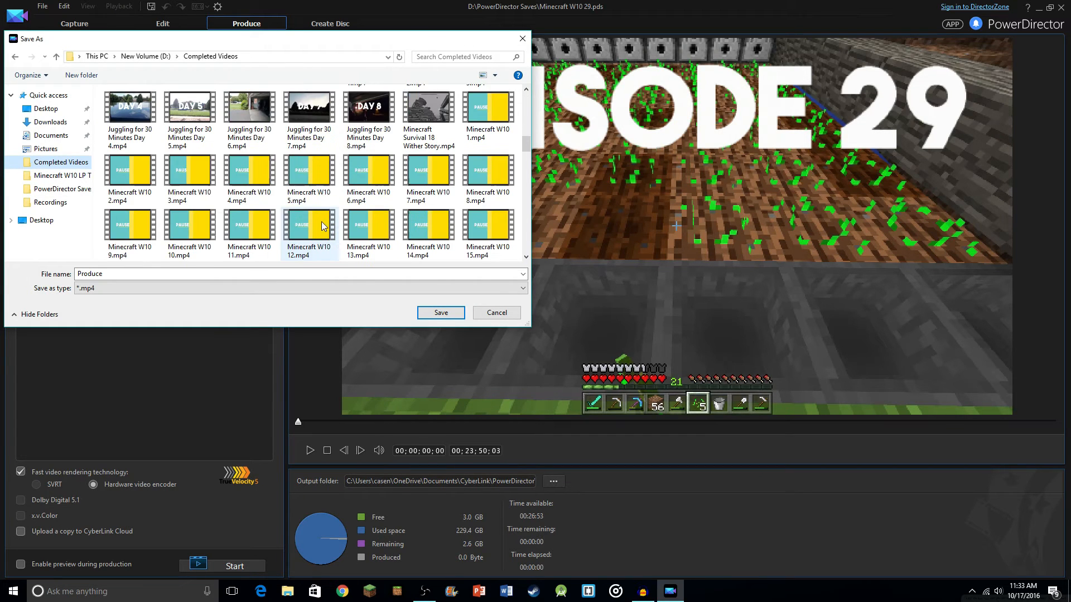
scroll(400, 202, down, 3)
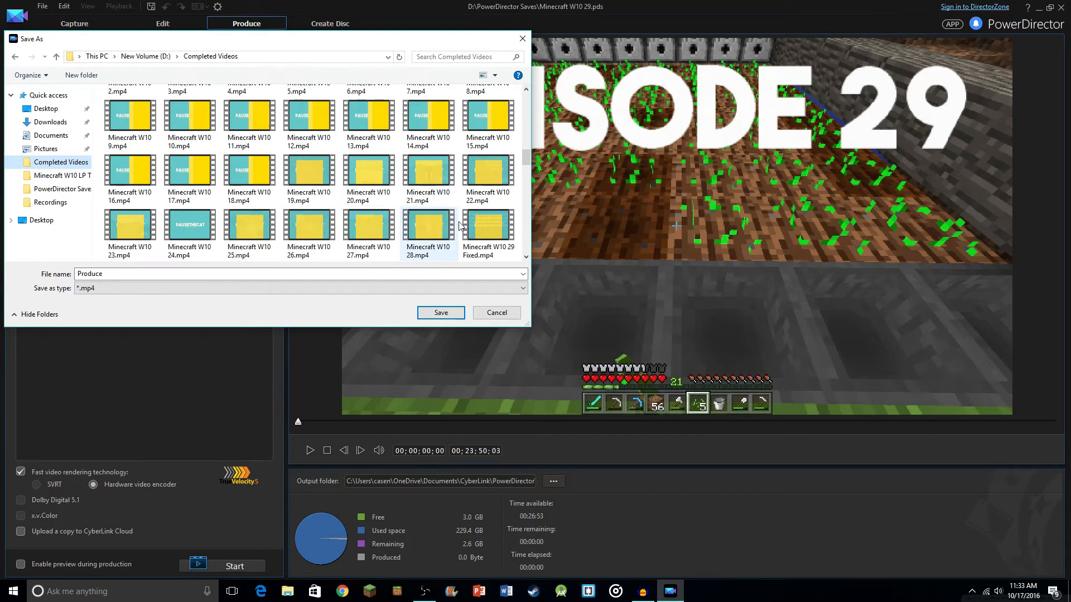
mouse_move(343, 202)
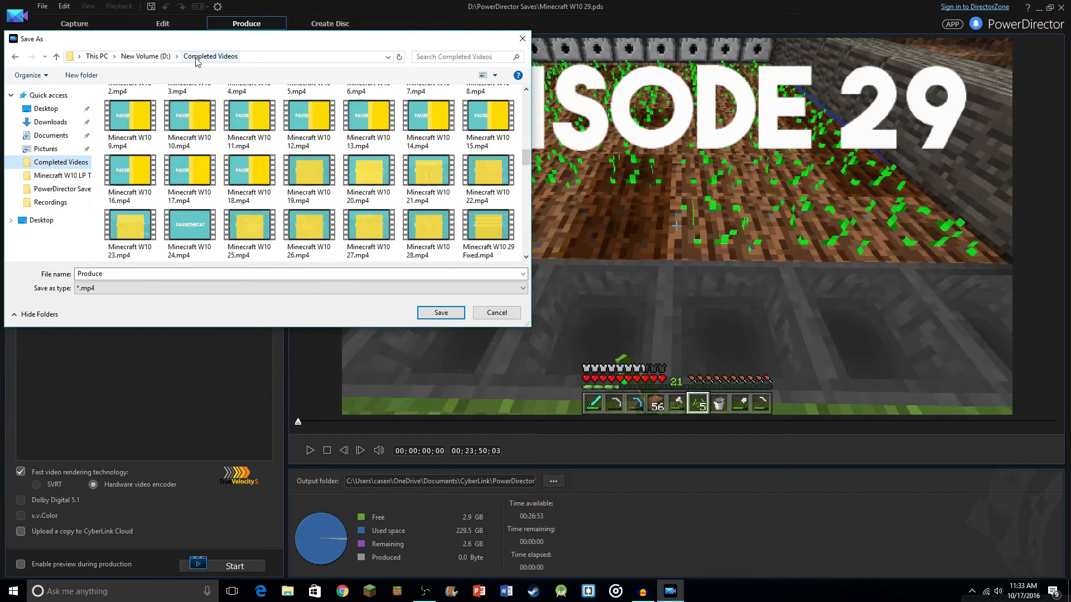
- Play Minecraft W10 28.mp4 in Movies & TV, skip to about 8:24 and on to 11:45, and view it full screen
right_click(415, 217)
click(446, 244)
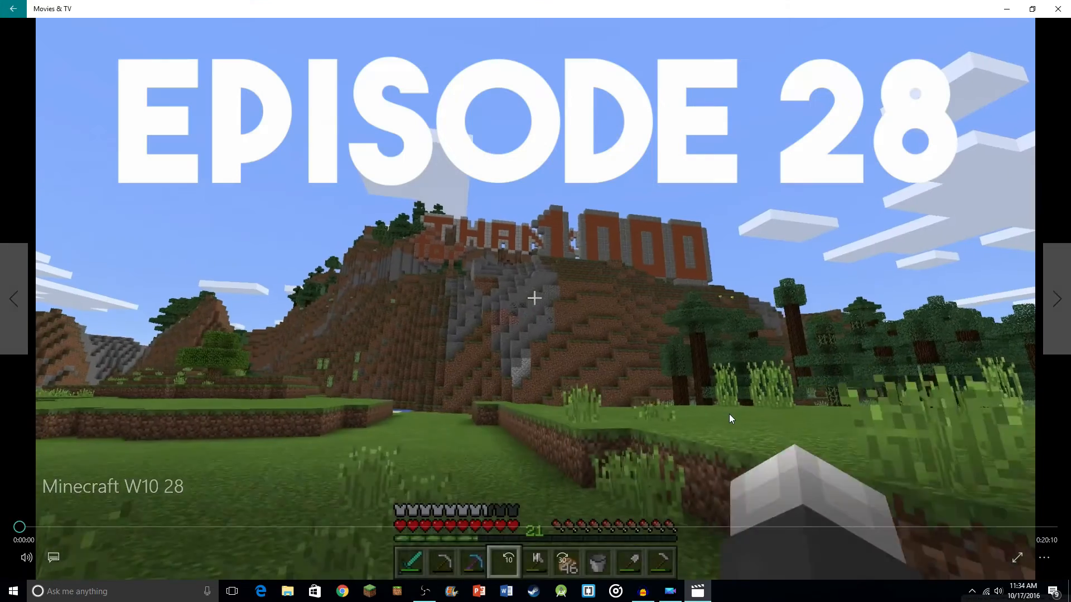
click(449, 527)
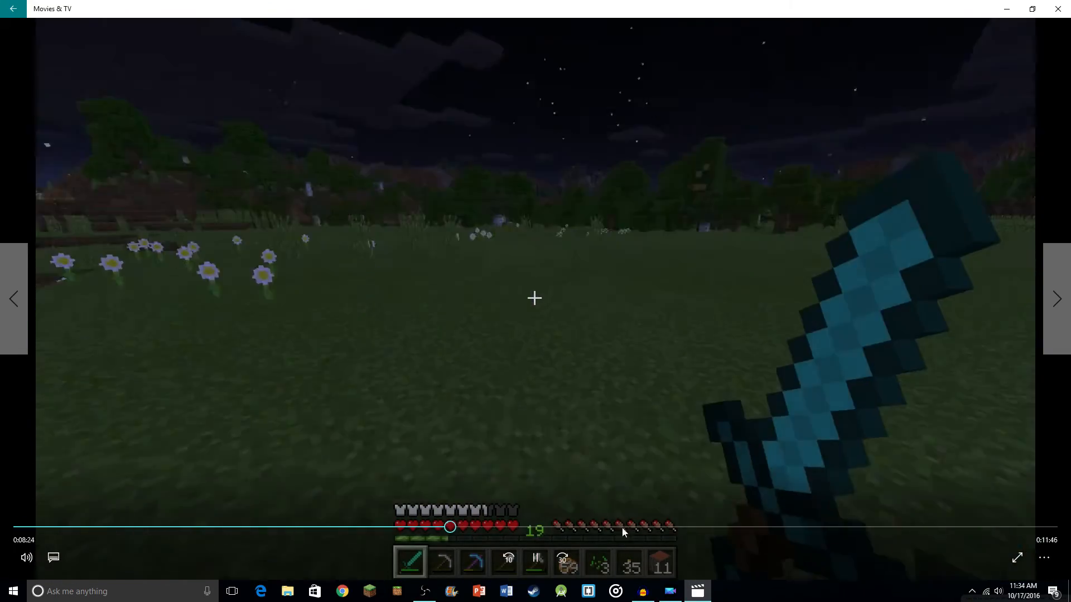
click(622, 528)
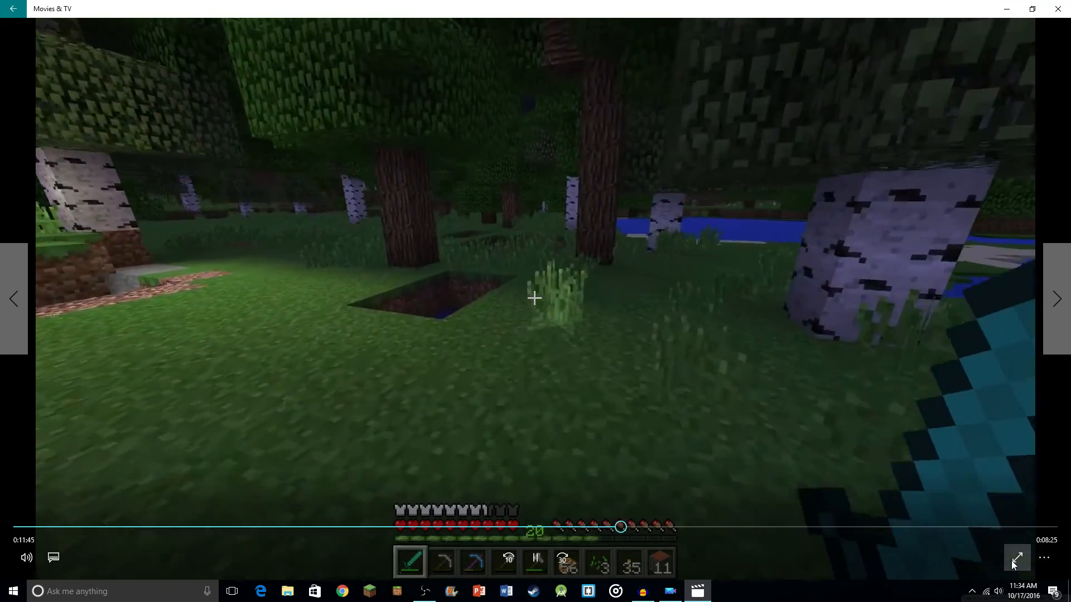
double_click(797, 437)
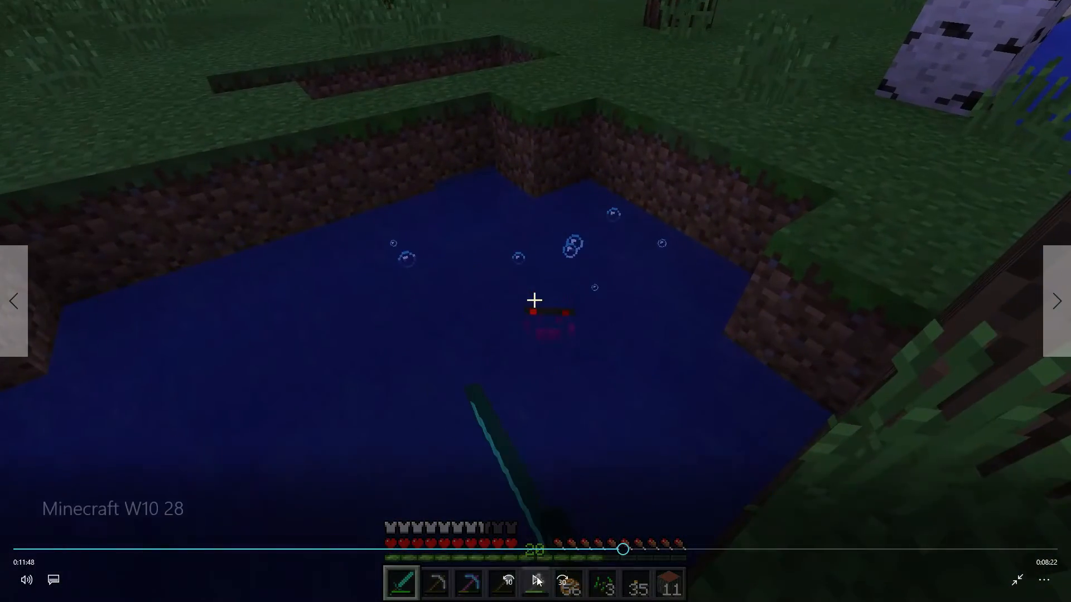
- Capture a screenshot of the full-screen video at 0:11:48 and close Movies & TV to return to PowerDirector
click(536, 580)
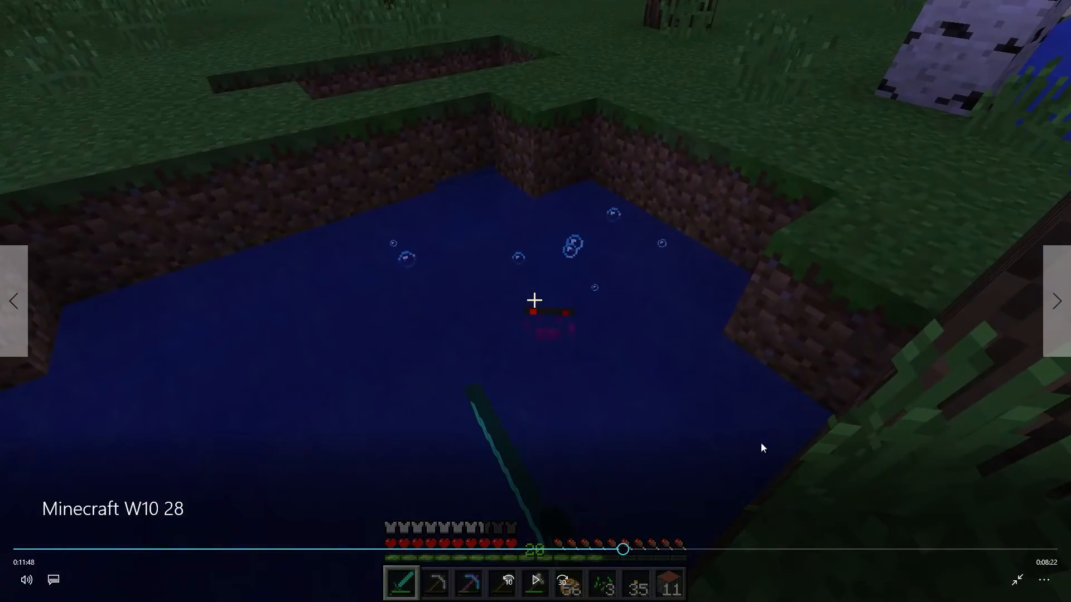
key(Print)
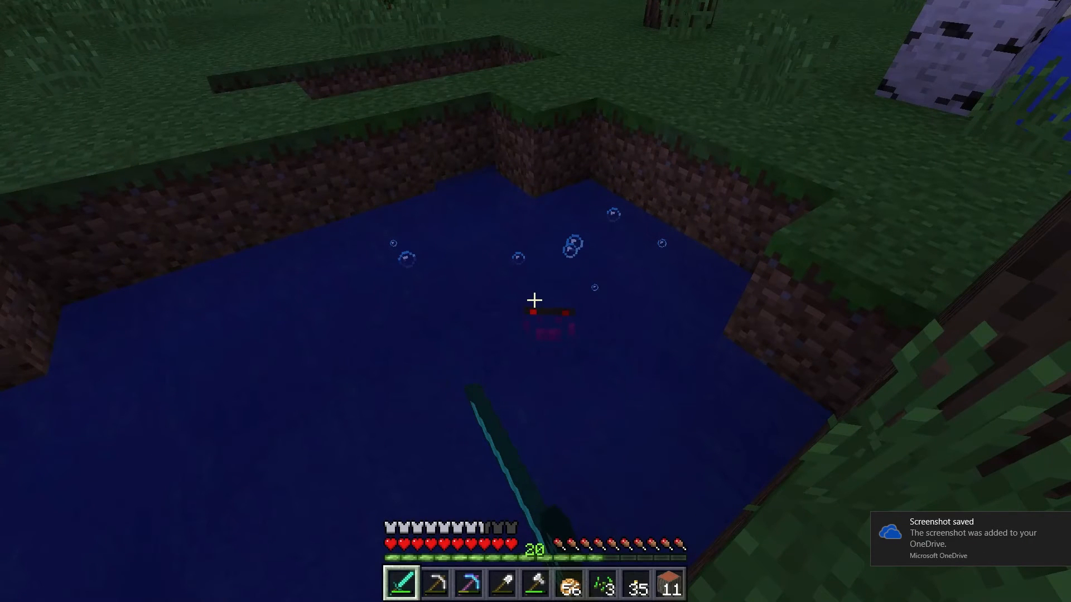
key(Escape)
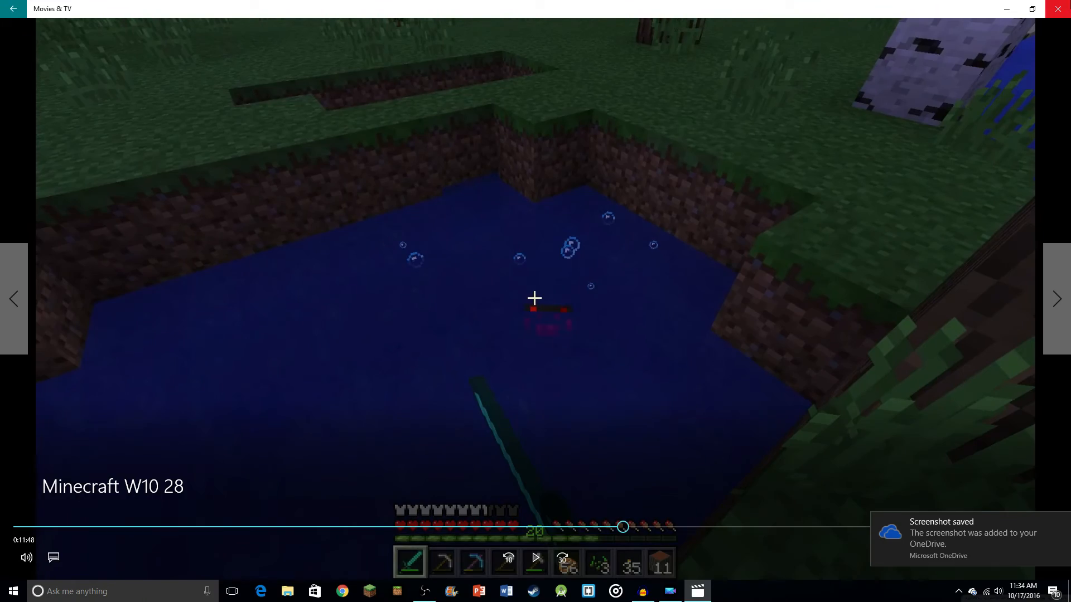
click(1057, 9)
click(490, 314)
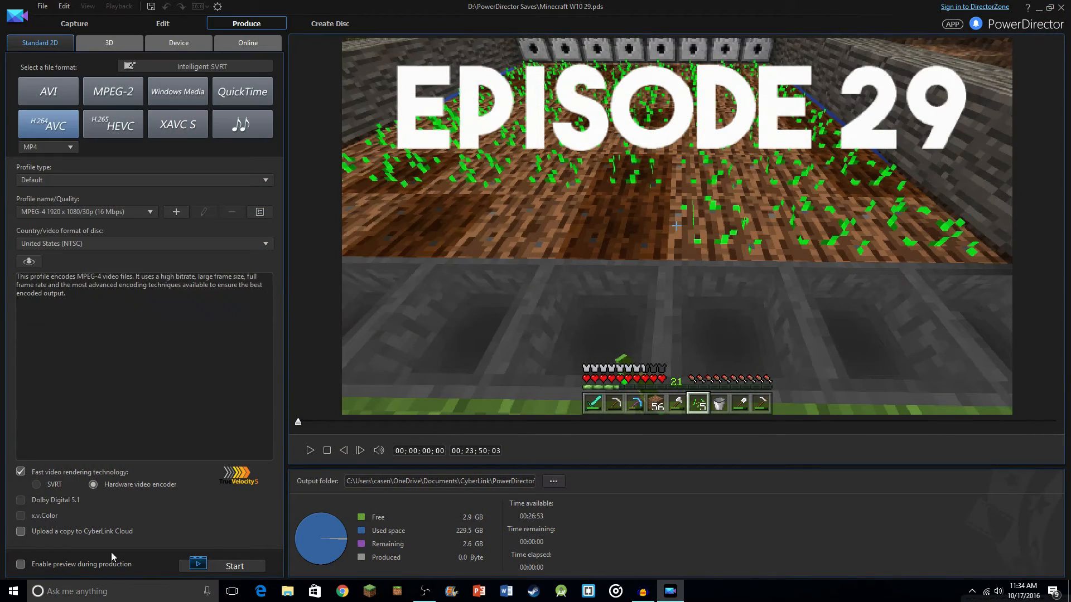
- Switch to Thumbnails.pptx in PowerPoint and view the Minecraft Windows 10 thumbnail on slide 12
click(478, 591)
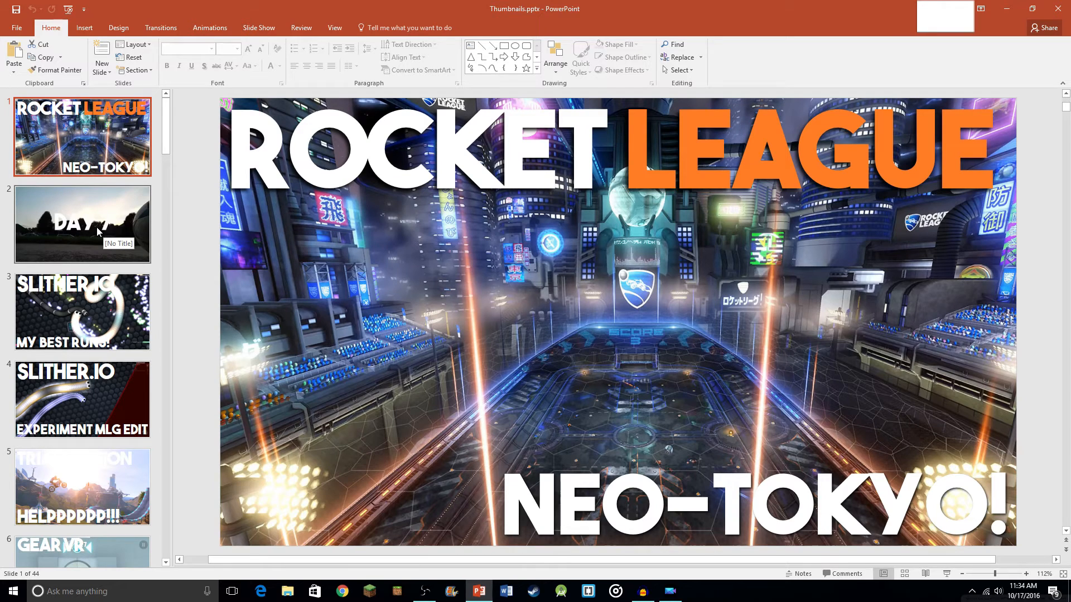
scroll(98, 232, down, 10)
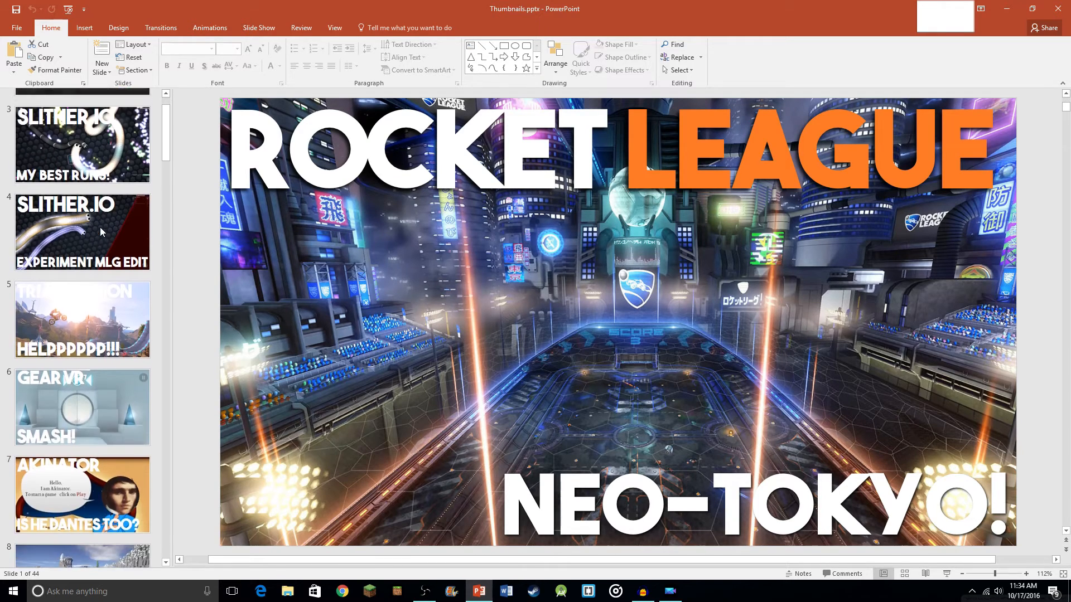
scroll(100, 234, down, 3)
scroll(102, 226, up, 3)
click(71, 198)
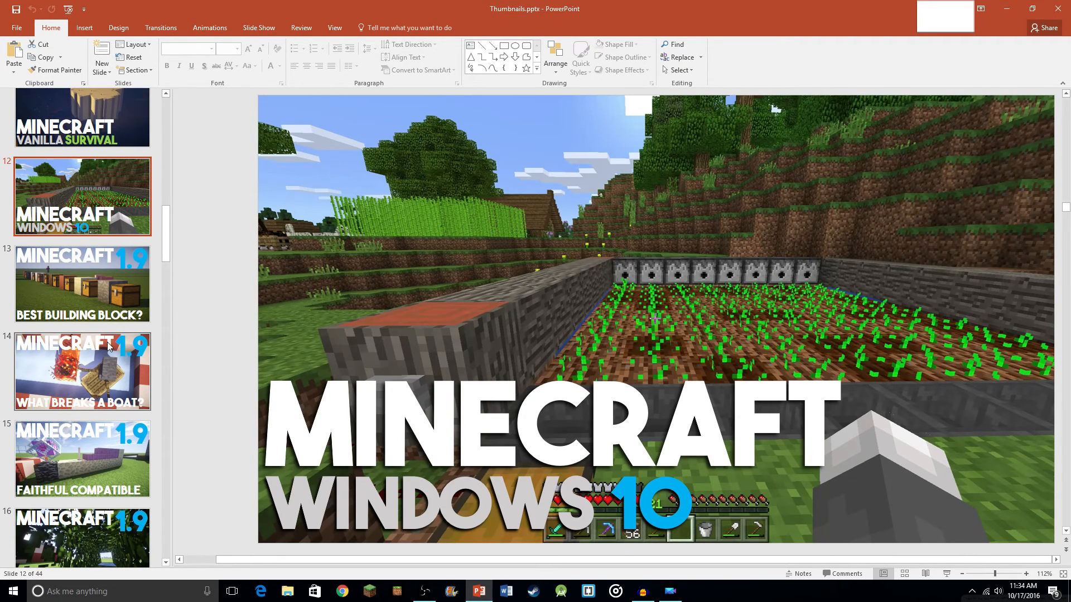
- Examine the Minecraft PC vs Windows 10 thumbnail on slide 17, including its VS text and the cut-out picture behind it
scroll(108, 346, down, 3)
click(94, 435)
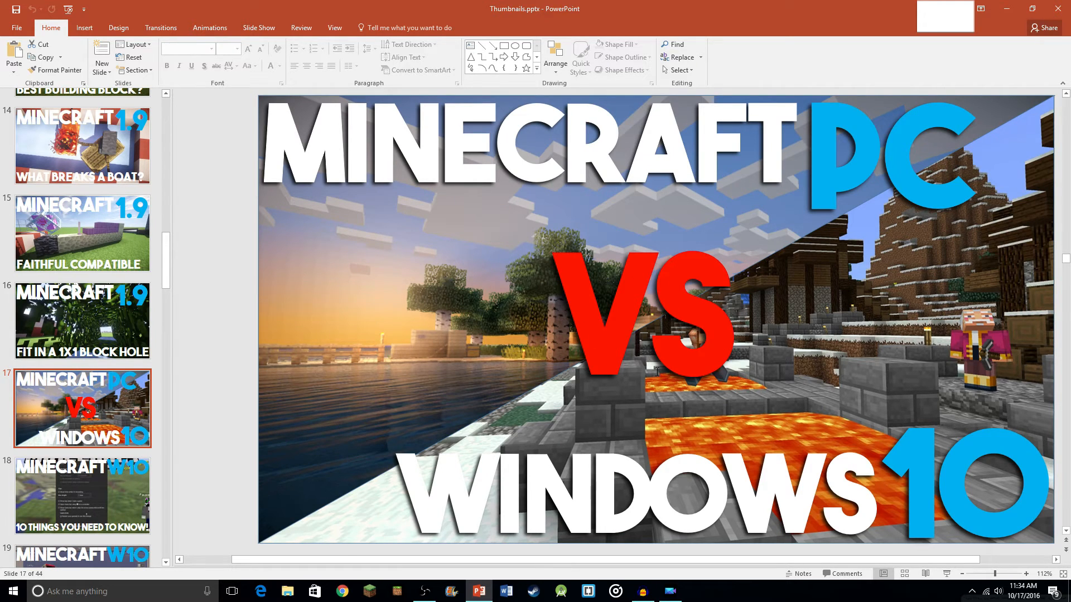
click(656, 372)
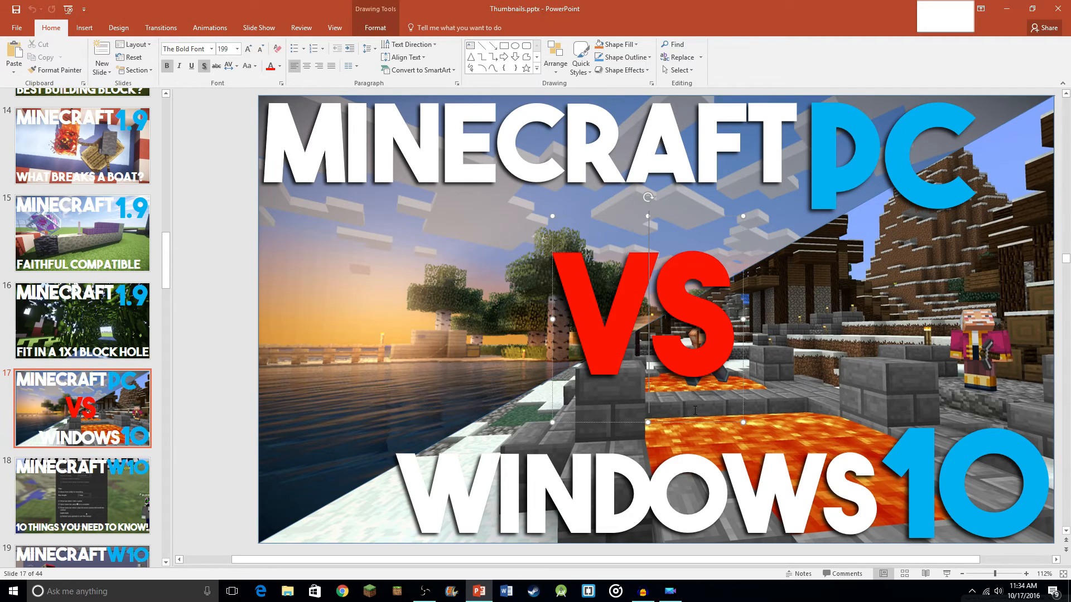
click(796, 335)
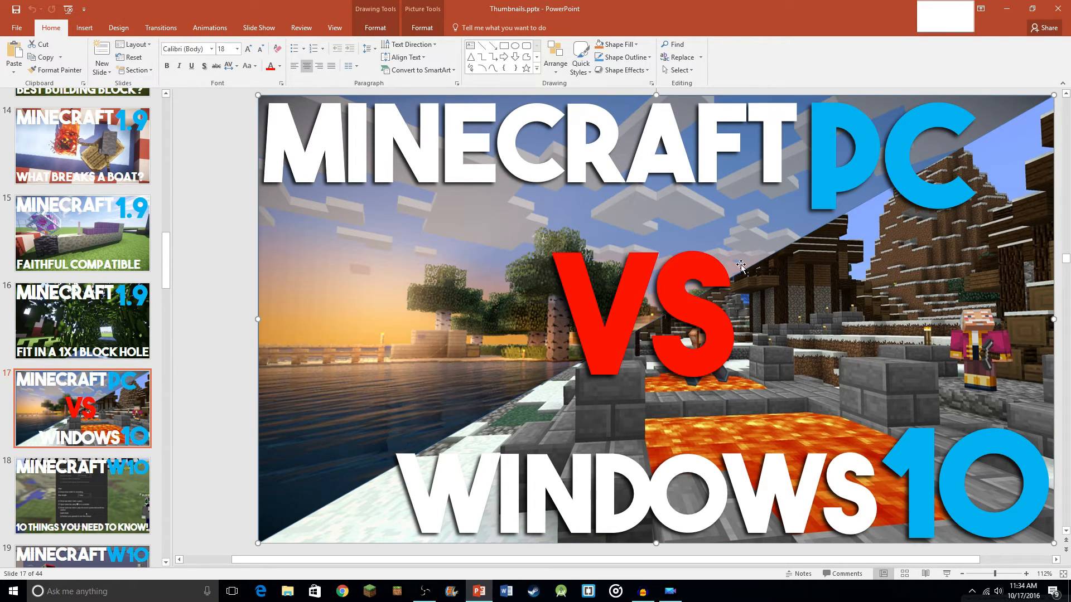
- Replace the farm background picture on the Minecraft Windows 10 slide with the captured screenshot
scroll(75, 331, up, 5)
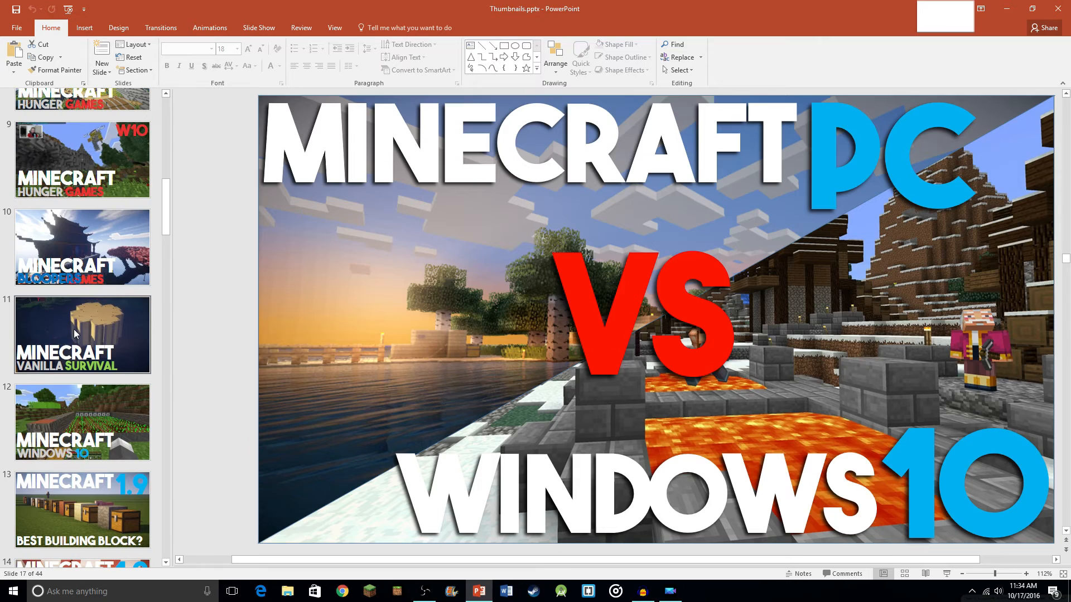
click(114, 409)
click(573, 328)
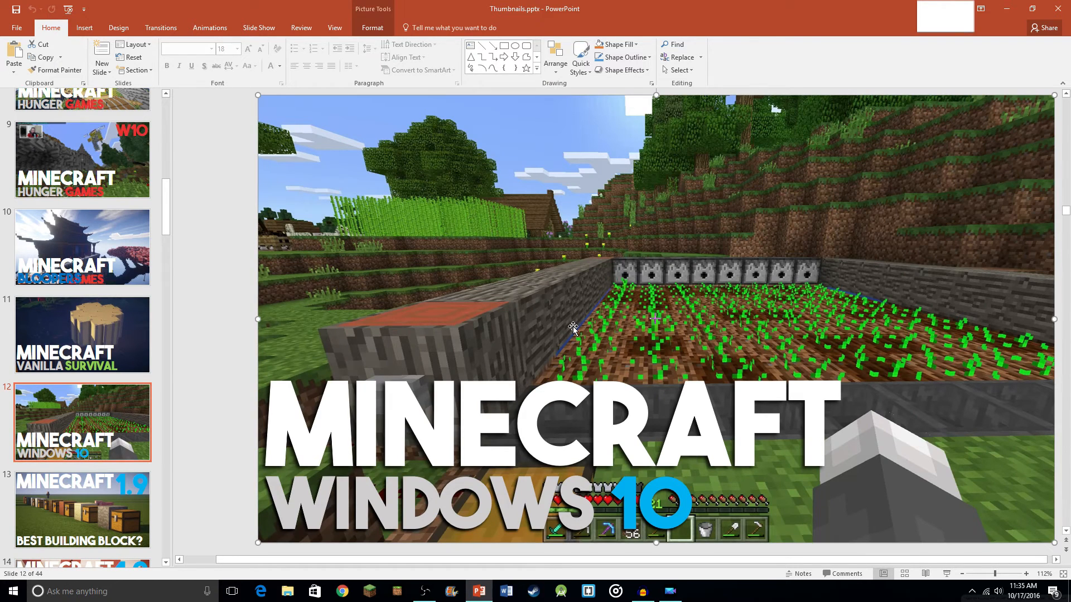
key(Delete)
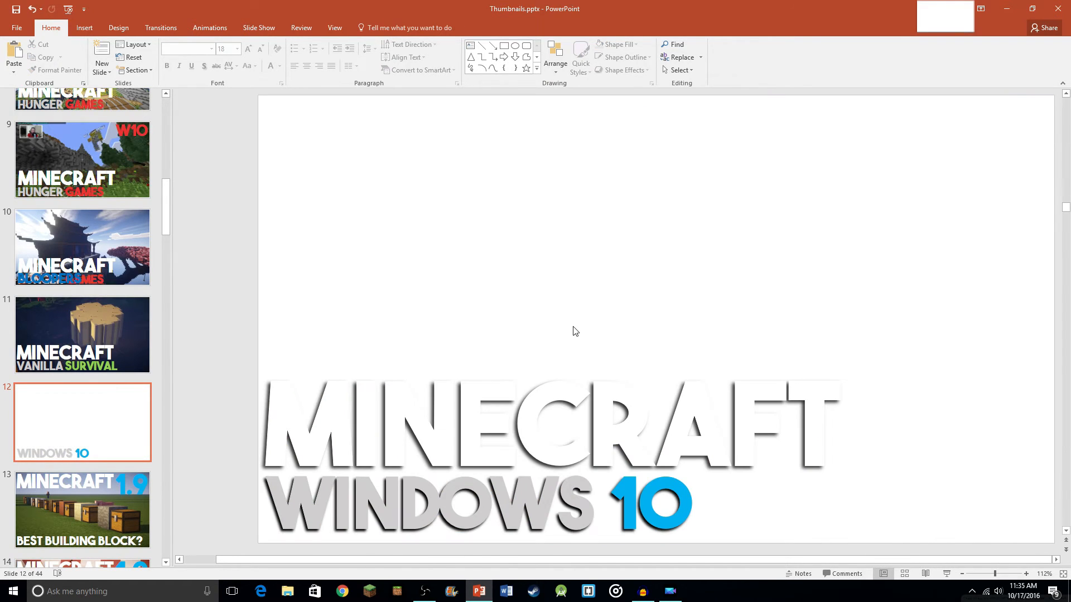
key(ctrl+z)
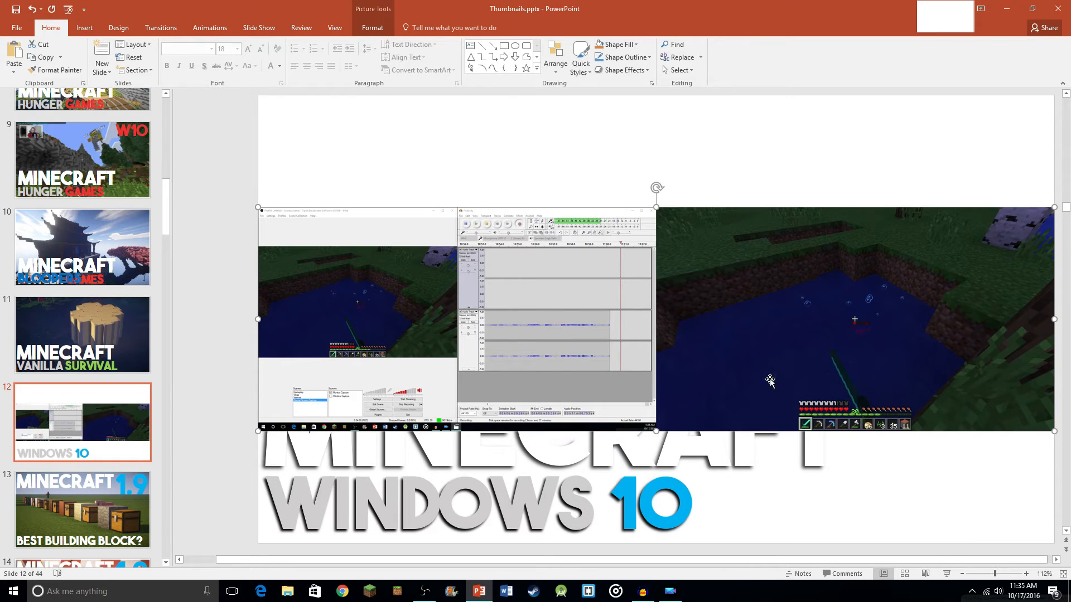
- Crop the pasted screenshot so only the gameplay monitor on its right half remains
click(373, 27)
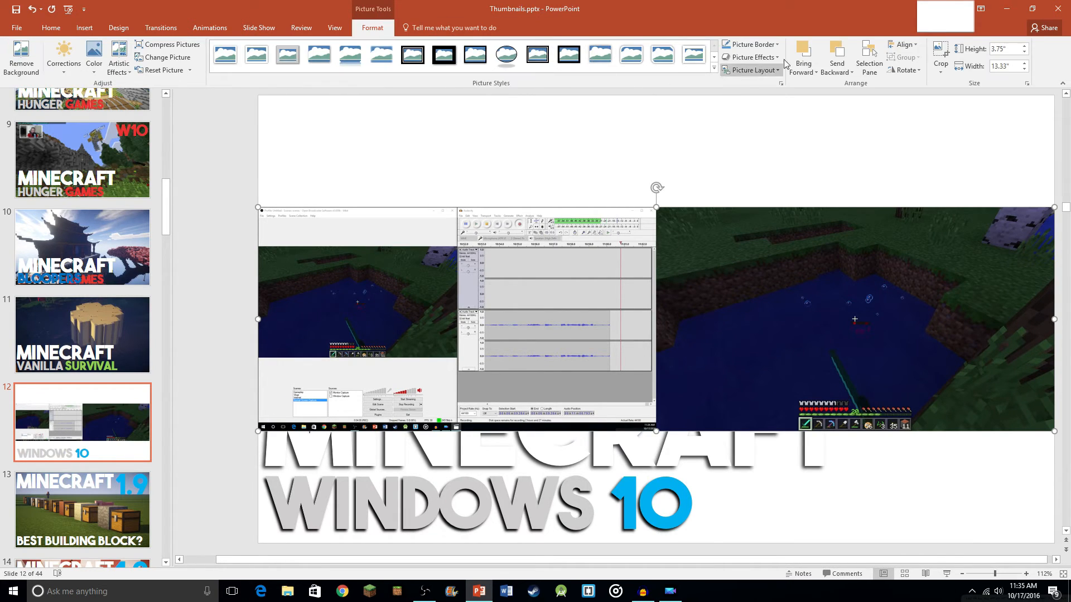
click(941, 55)
drag(259, 319, 657, 330)
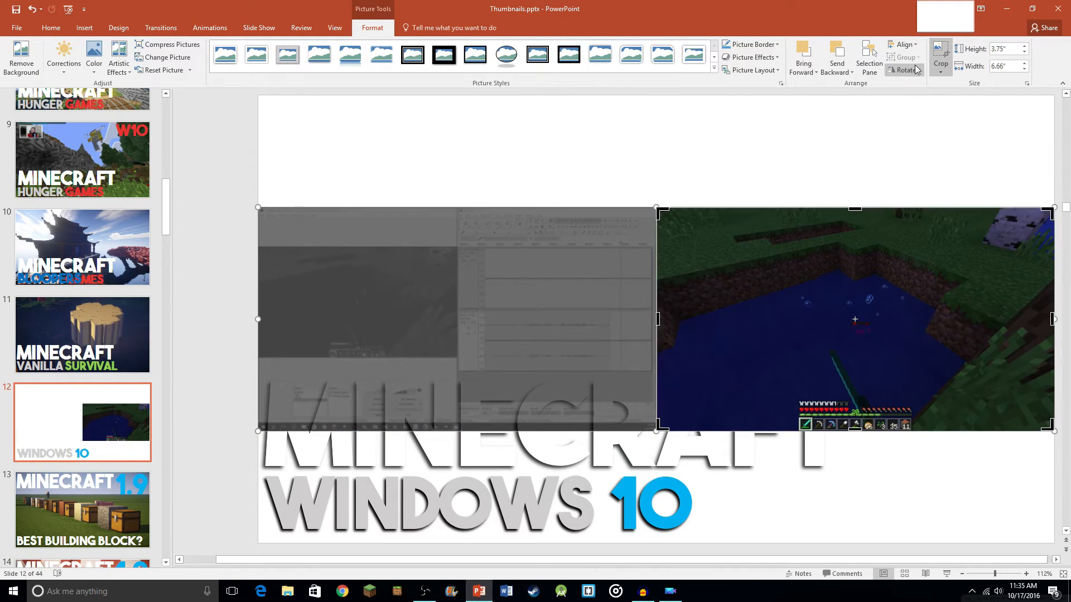
click(941, 54)
- Move and enlarge the cropped picture to fill the slide at 7.5" by 13.33" and send it behind the title text
drag(791, 293, 396, 181)
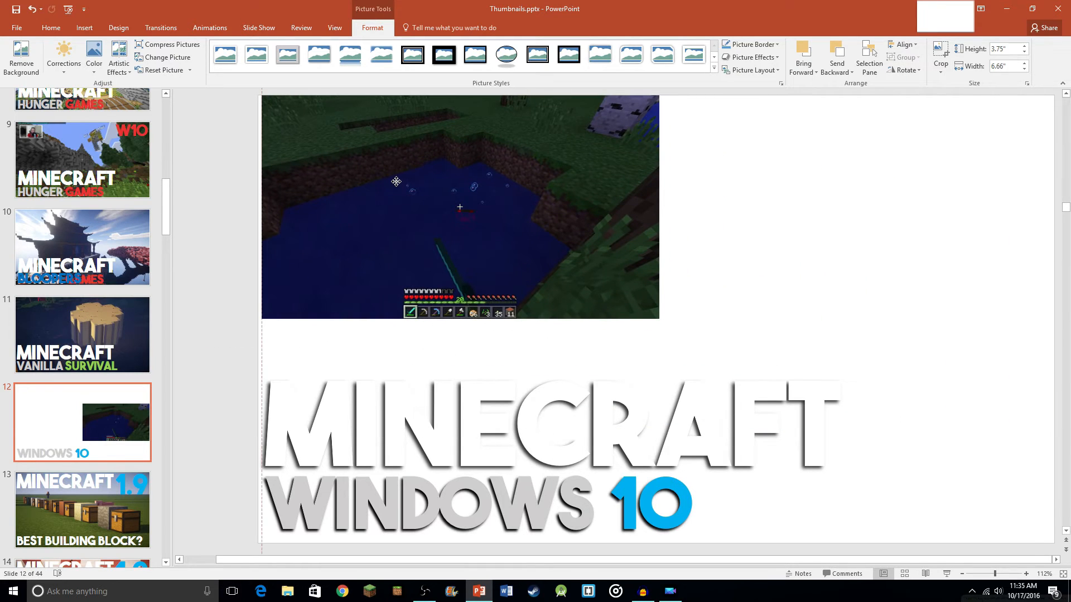
drag(657, 318, 1010, 546)
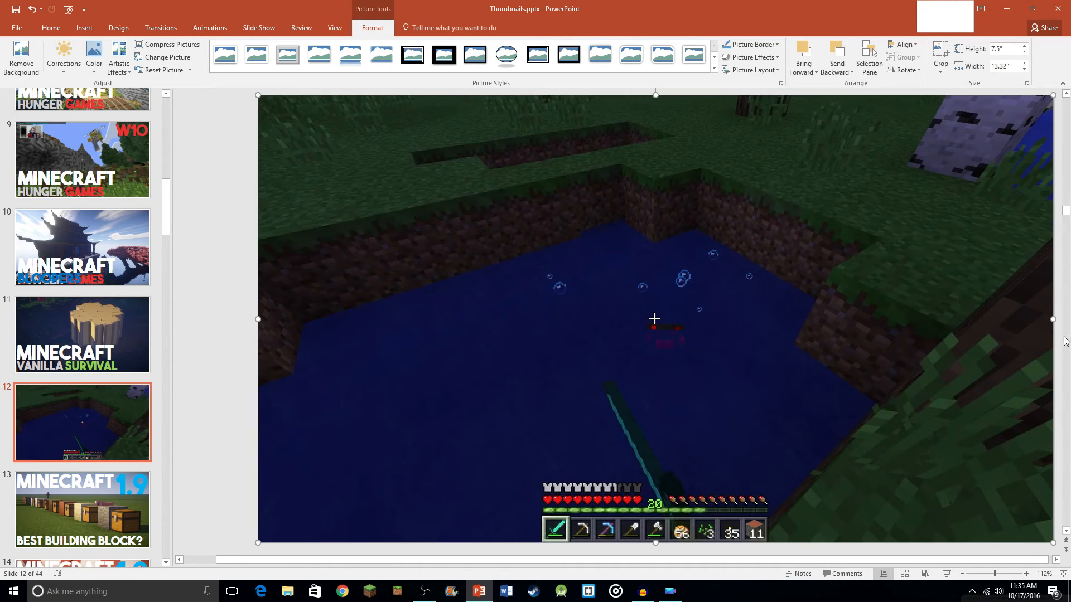
drag(1054, 319, 1054, 319)
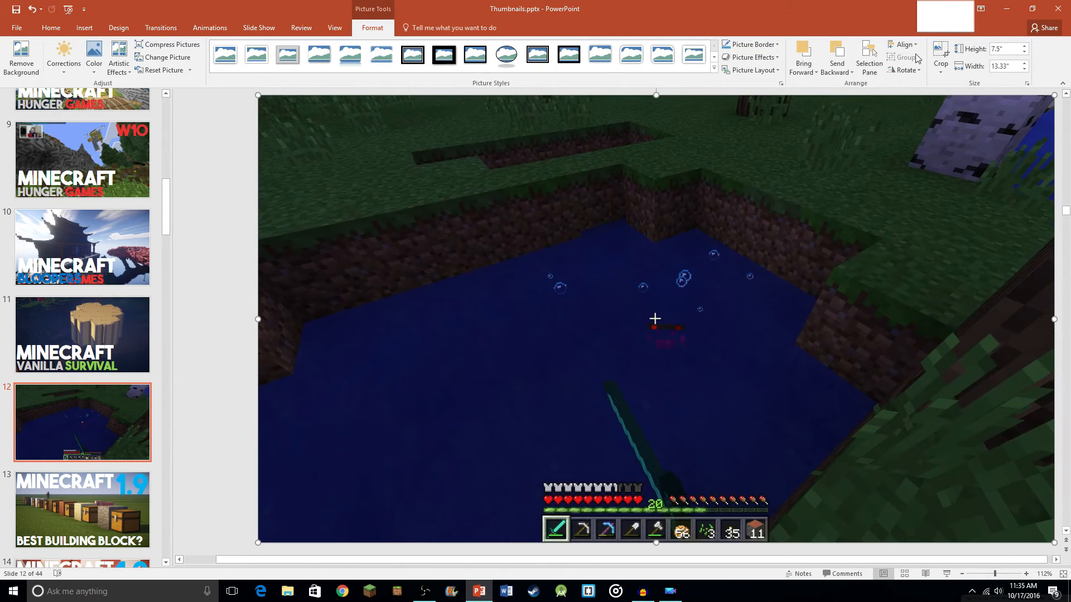
click(837, 52)
click(837, 51)
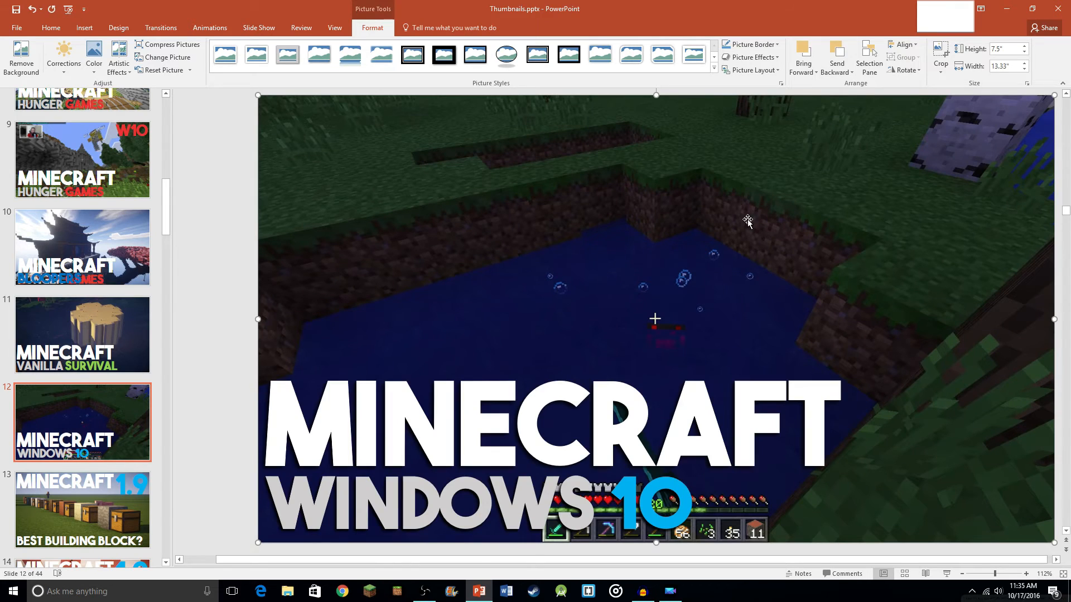
click(239, 262)
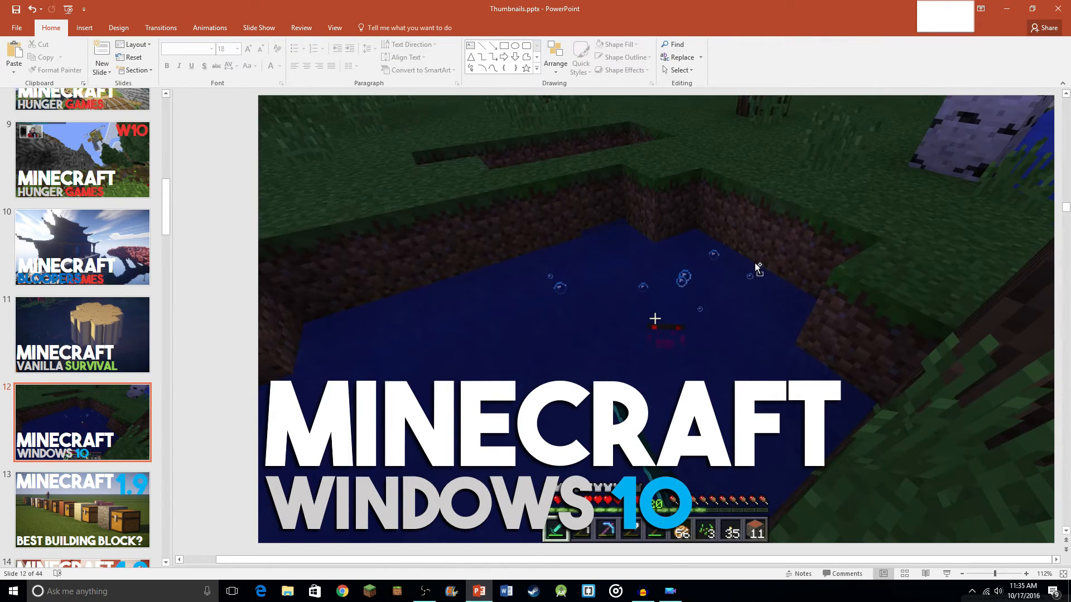
- Undo the layering, resizing, moving and cropping of the new background picture on slide 12
key(ctrl+z)
key(ctrl+z)
key(ctrl+z)
key(ctrl+z)
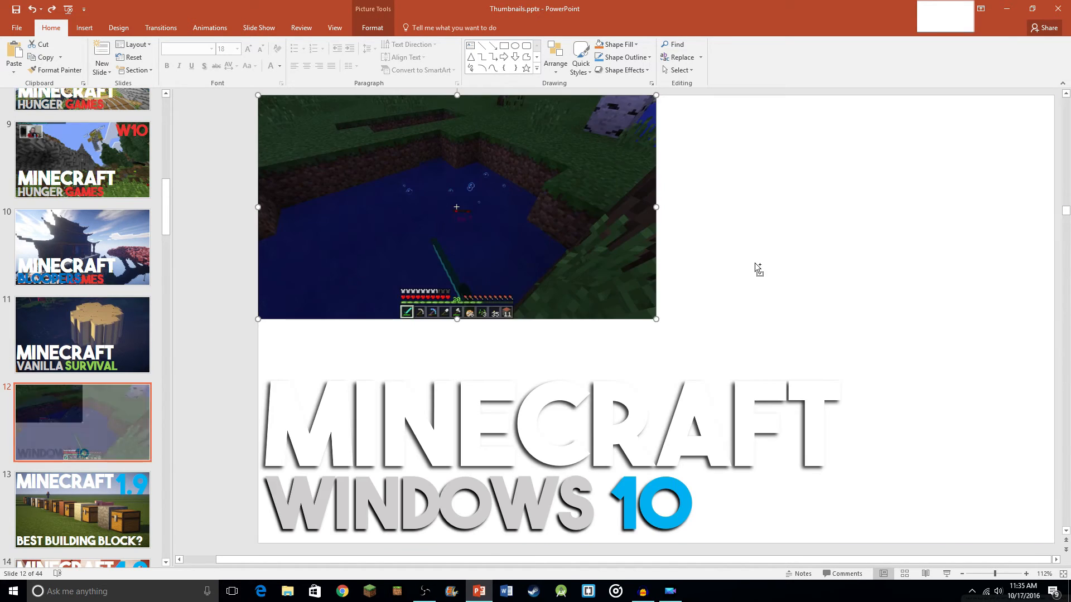
key(ctrl+z)
key(ctrl+z)
key(ctrl+z)
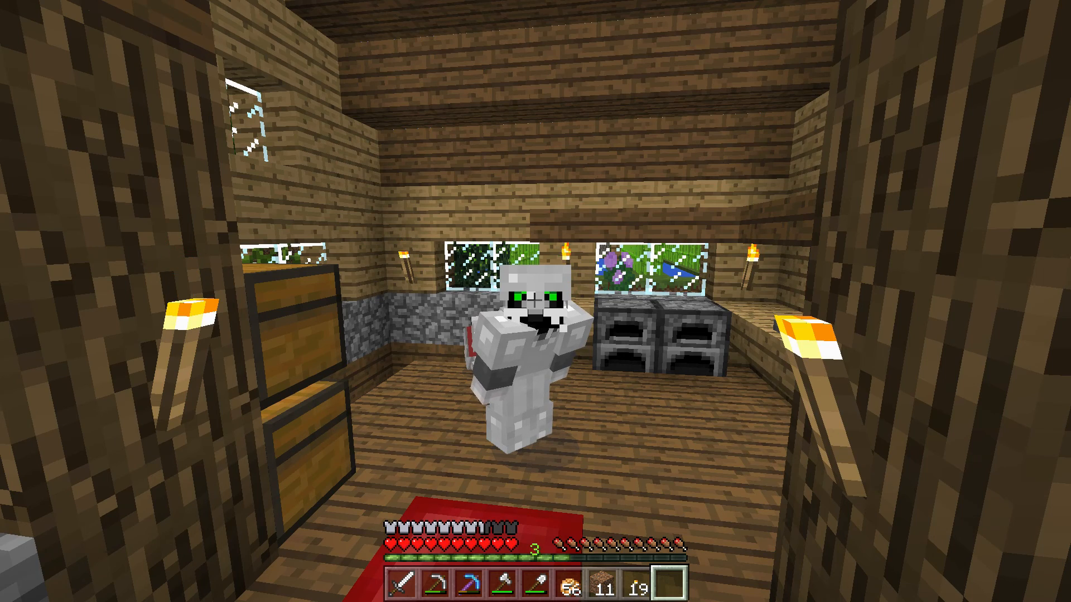
key(a)
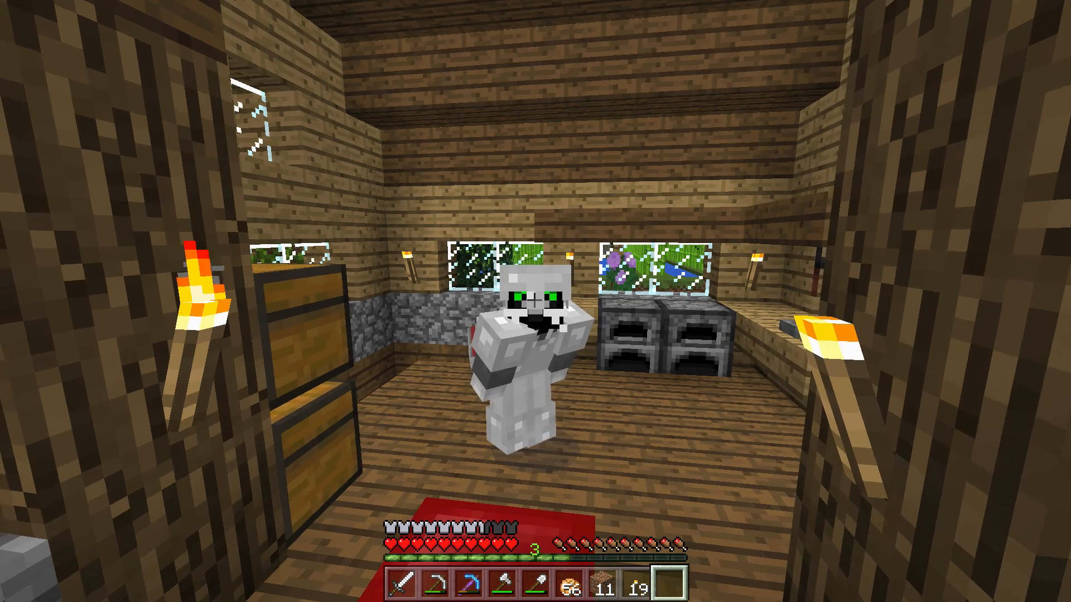
key(a)
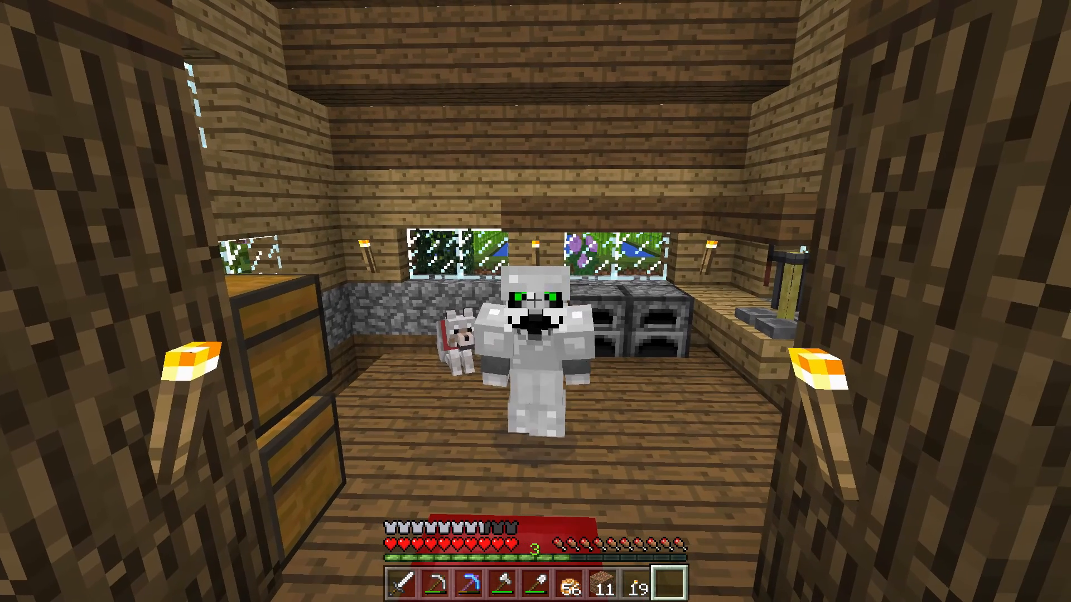
key(shift)
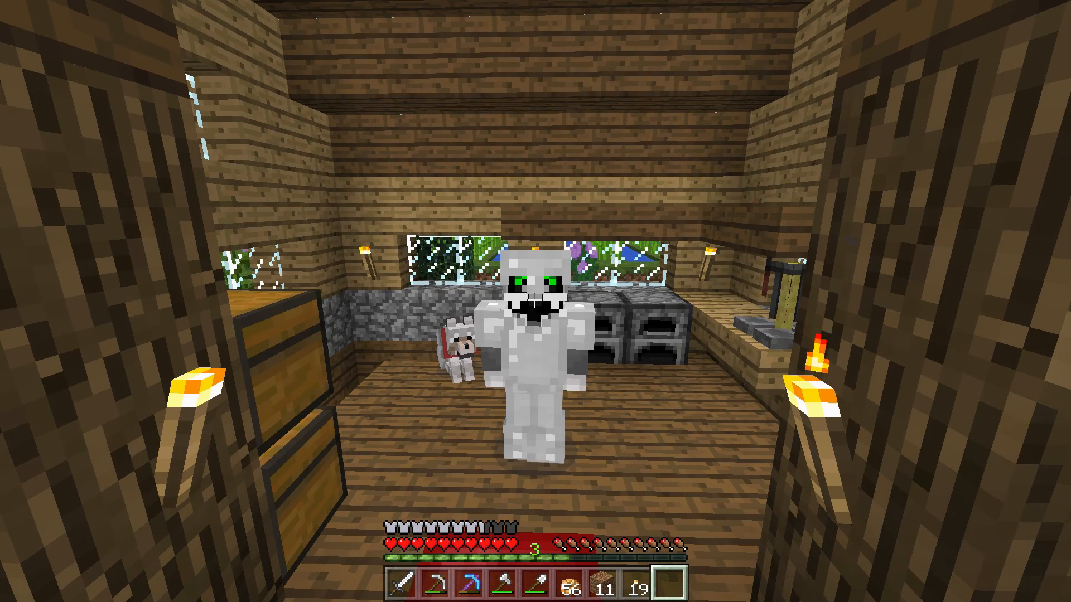
key(shift)
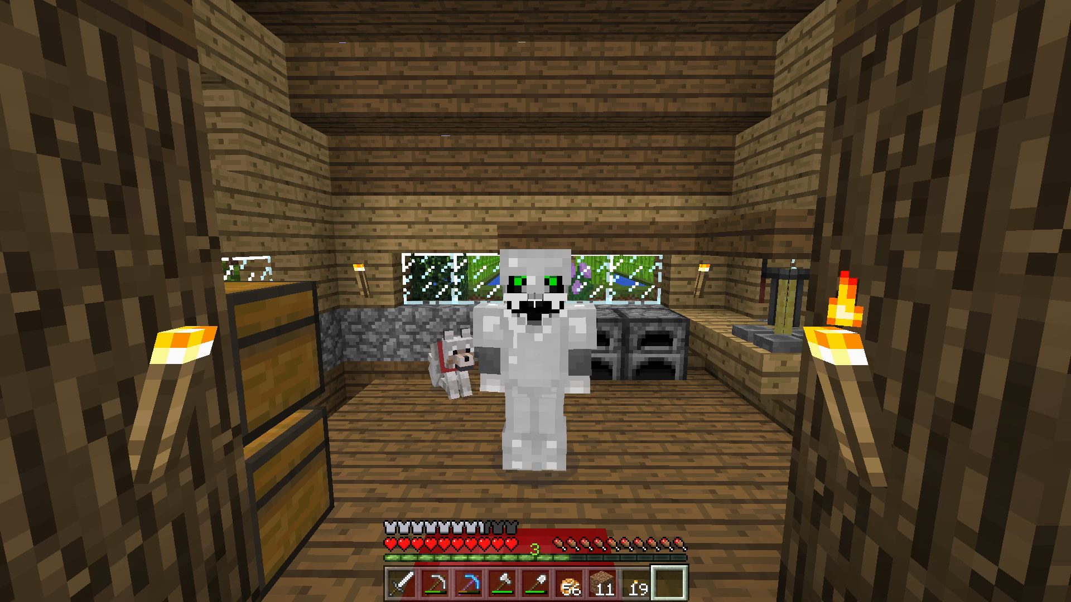
key(shift)
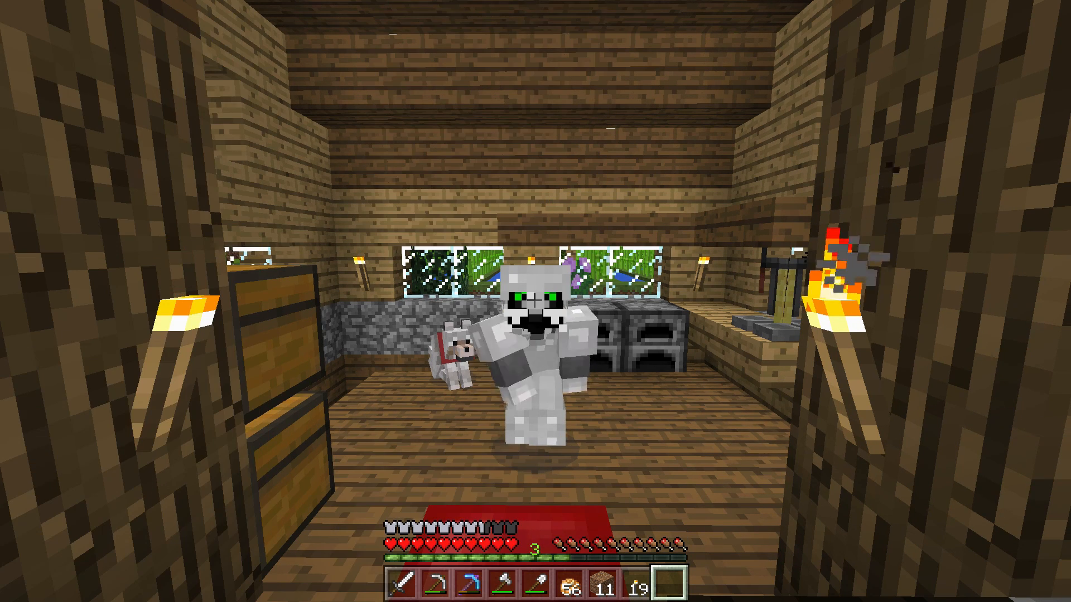